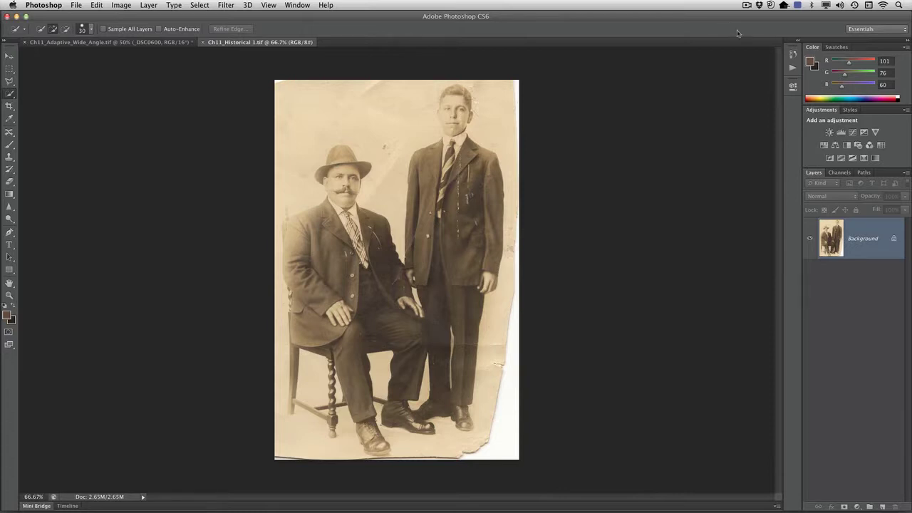
Step: Duplicate the Background layer as "Background copy" in the same document
right_click(860, 248)
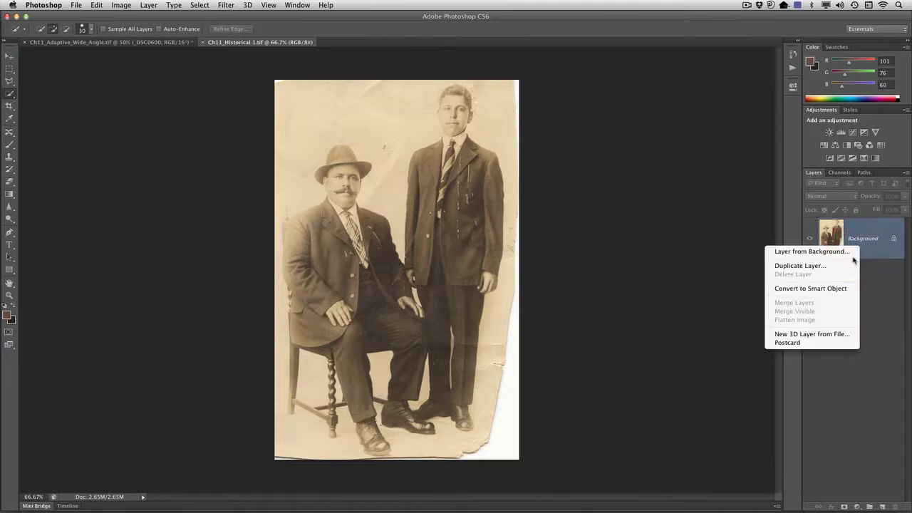
left_click(851, 267)
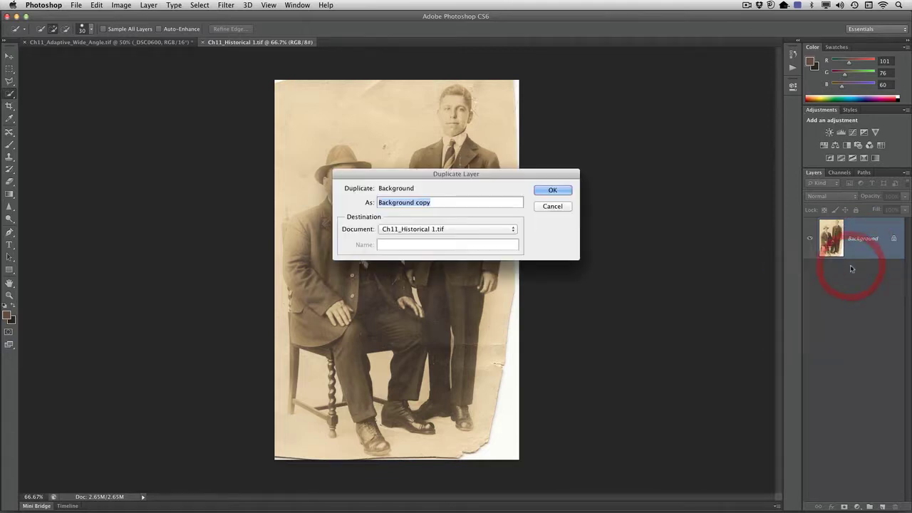
left_click(553, 190)
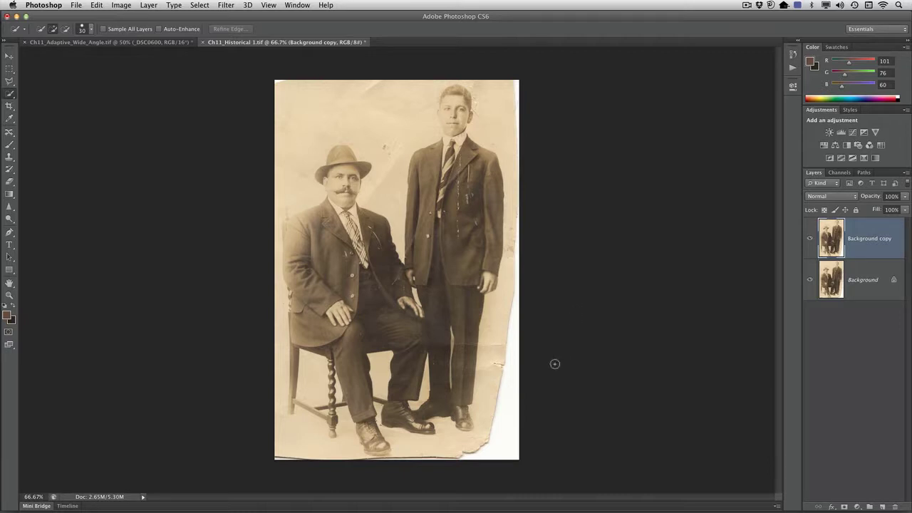
Step: Select the white areas outside the torn right edge, bottom-left edge and top-right edge of the photo with the Magic Wand
key("shift+w")
left_click(510, 426)
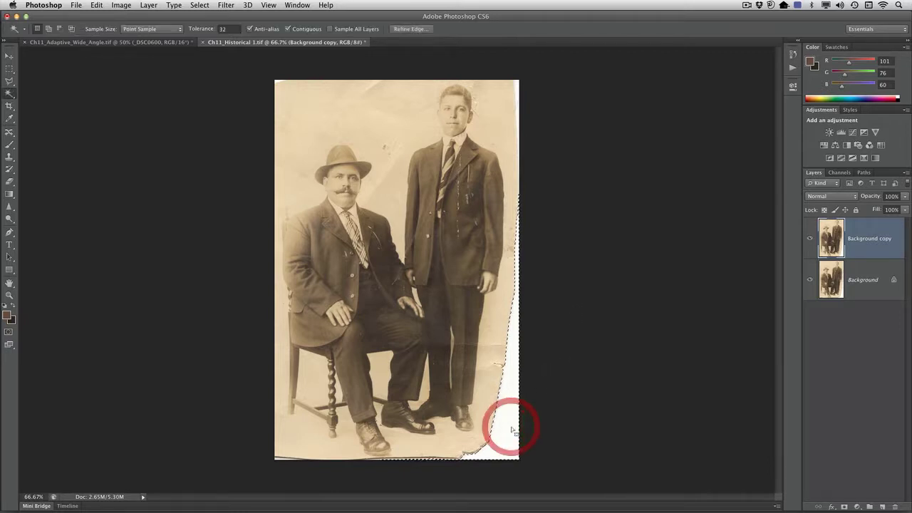
left_click(279, 458, "shift")
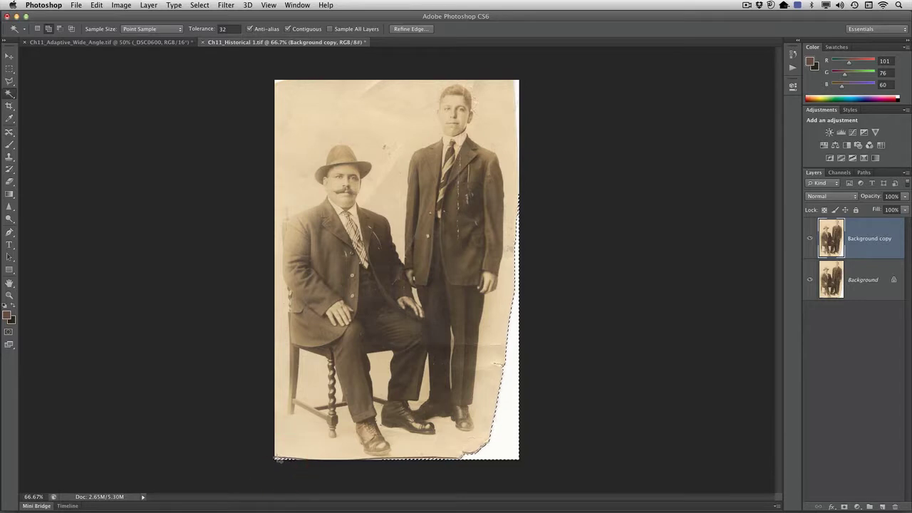
left_click(518, 85, "shift")
Step: Expand the selection of the white torn areas by 20 pixels
left_click(200, 5)
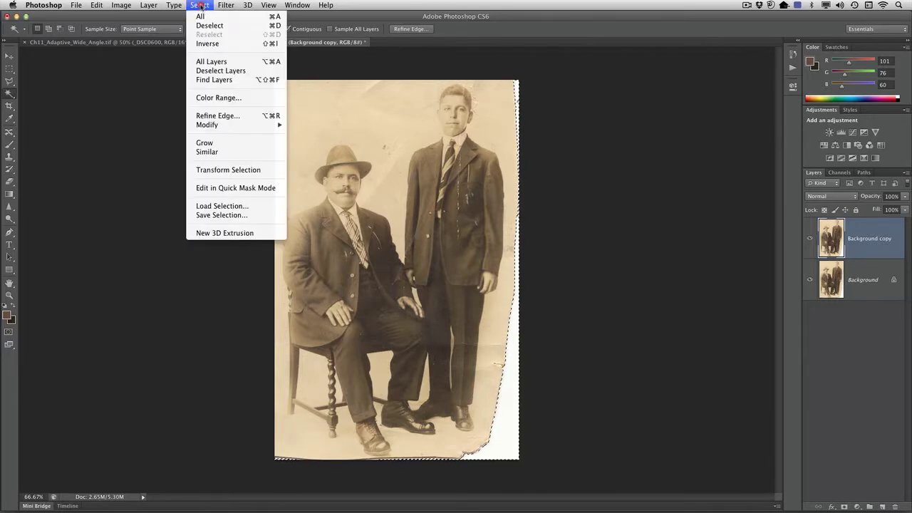
mouse_move(237, 125)
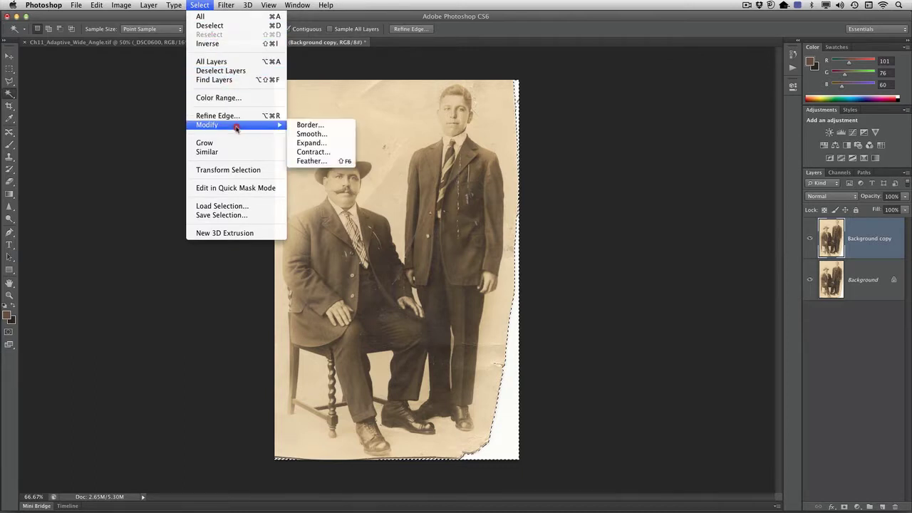
left_click(322, 143)
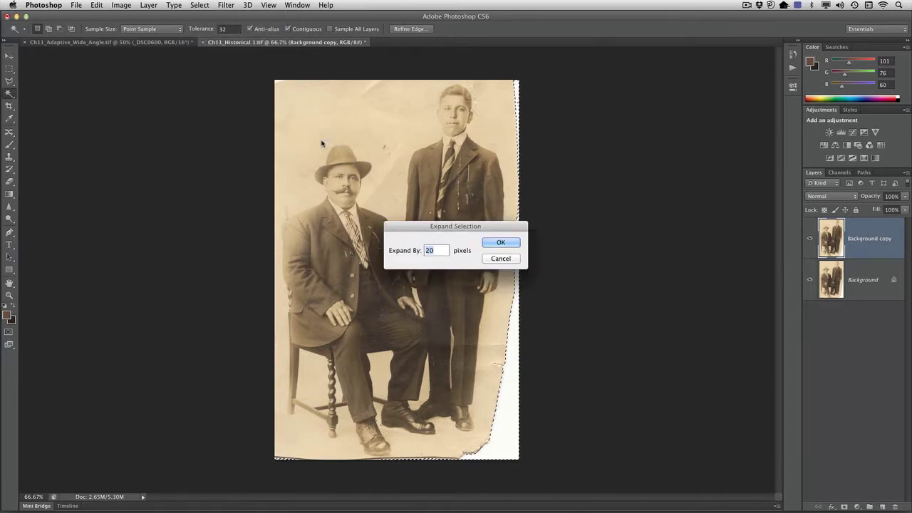
key("Return")
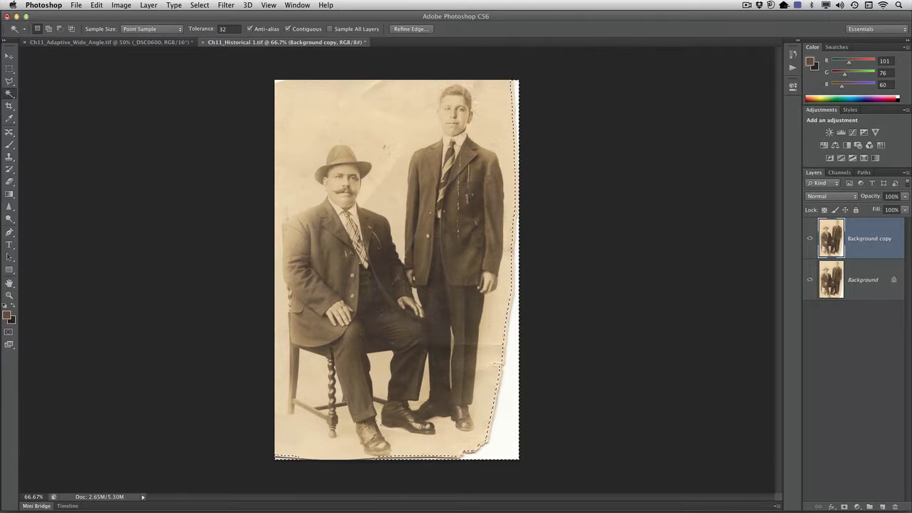
Step: Fill the selected torn areas using Content-Aware in Normal mode at 100% opacity, and deselect
key("shift+BackSpace")
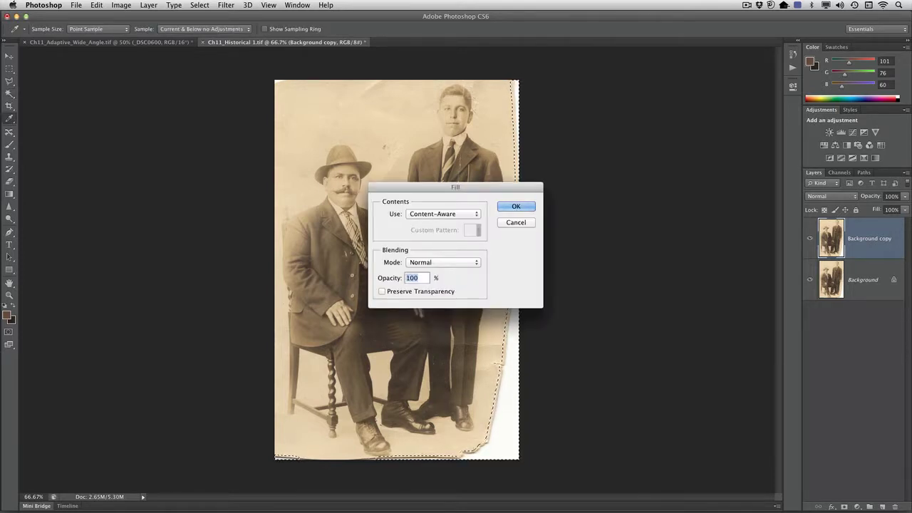
key("Return")
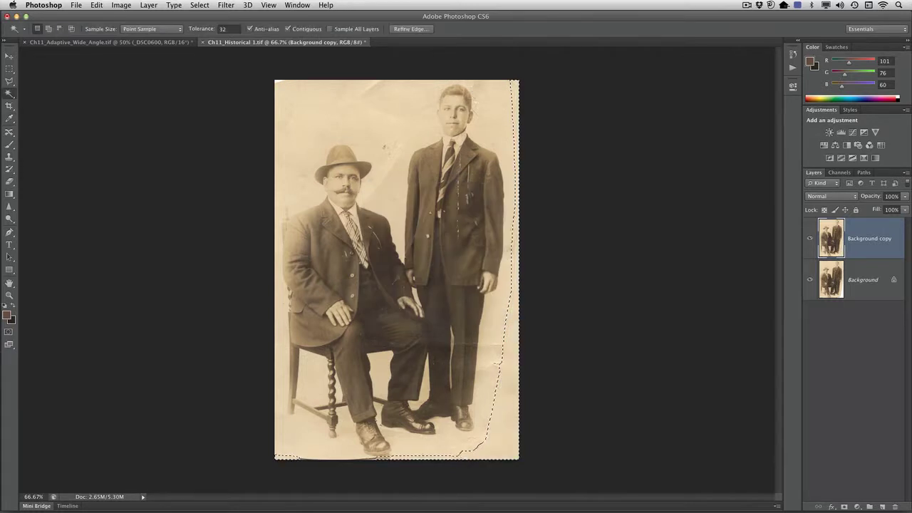
key("super+d")
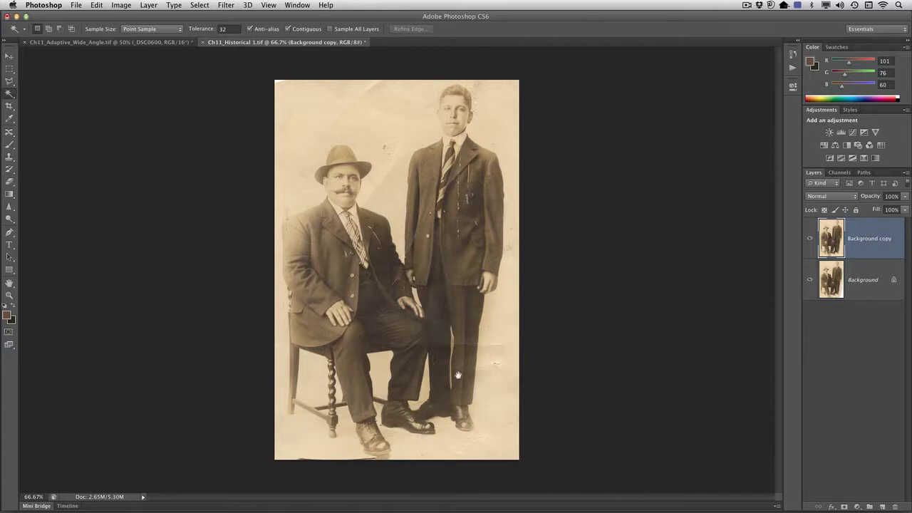
Step: Clone clean floor over the smear below the seated man's front shoe and the orange spot beside it with a 15 px Clone Stamp
key("z")
left_click_drag(421, 439, 423, 246)
key("s")
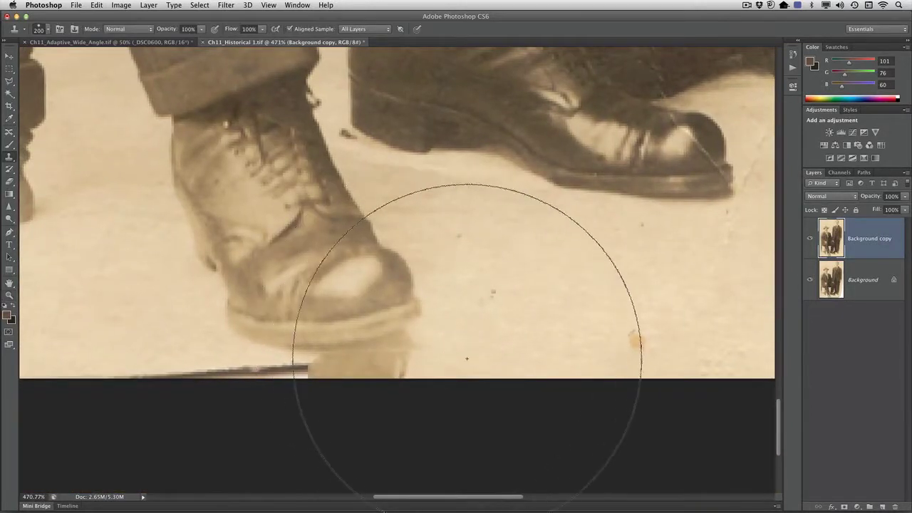
key("bracketleft")
key("bracketleft")
key("bracketleft")
key("bracketleft")
key("bracketleft")
key("bracketleft")
key("bracketleft")
key("bracketleft")
key("bracketleft")
key("bracketleft")
key("bracketleft")
key("bracketleft")
key("bracketleft")
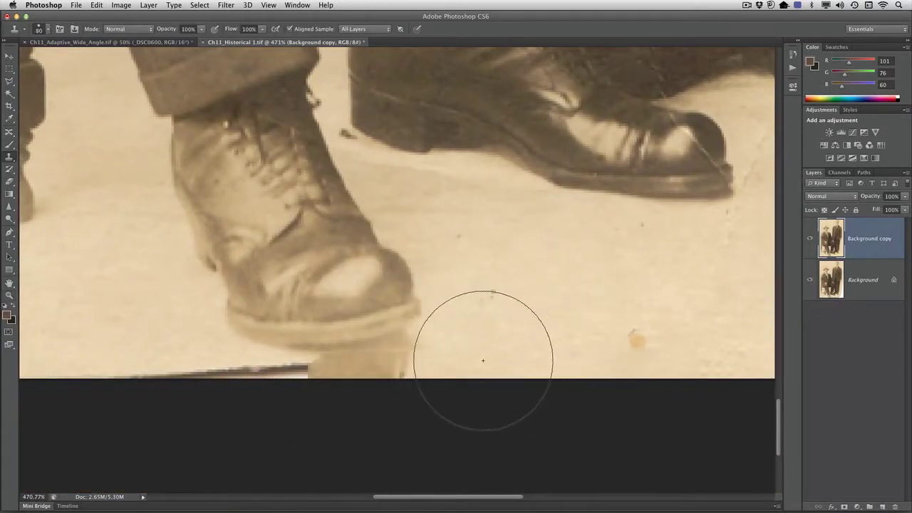
key("bracketleft")
key("bracketleft")
key("bracketleft")
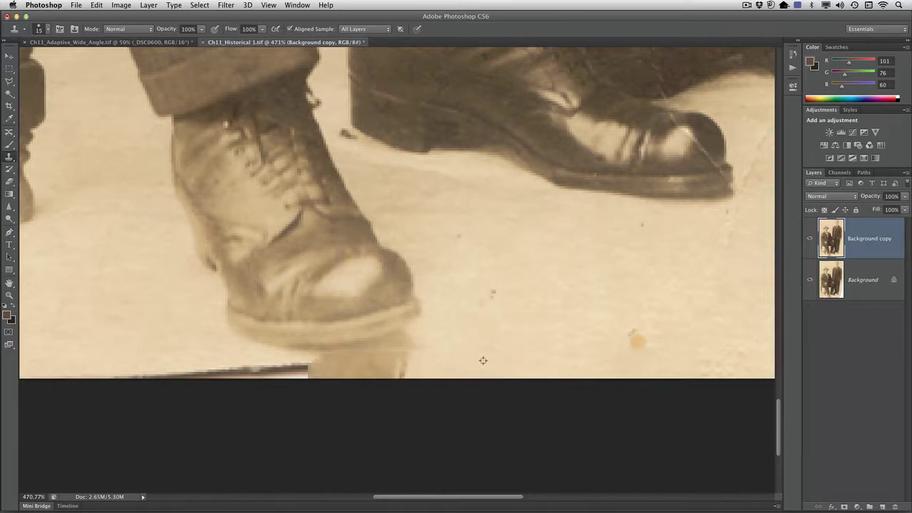
left_click(511, 324, "alt")
mouse_move(435, 350)
left_mouse_down()
mouse_move(394, 357)
mouse_move(416, 344)
mouse_move(389, 356)
mouse_move(413, 369)
mouse_move(350, 372)
left_mouse_up()
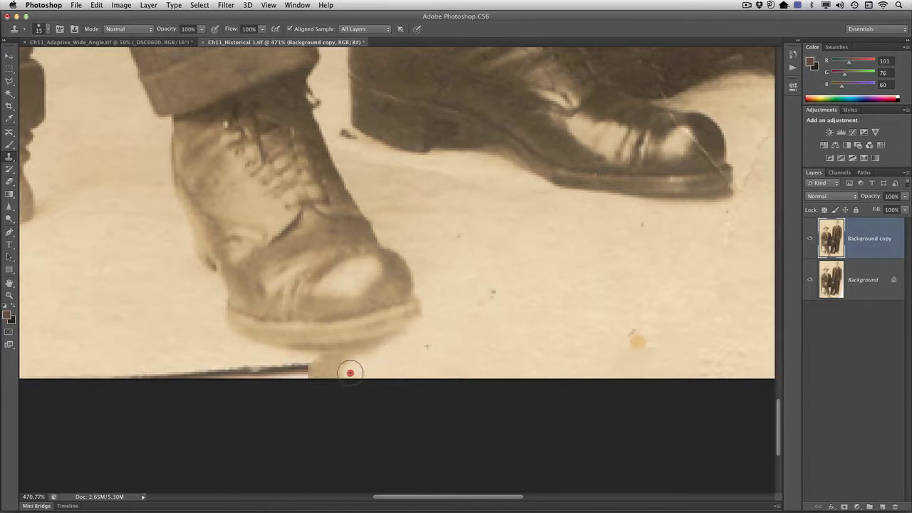
left_click(576, 283, "alt")
mouse_move(612, 323)
left_mouse_down()
mouse_move(633, 343)
mouse_move(634, 336)
mouse_move(658, 348)
left_mouse_up()
Step: Clone clean floor over the remaining smear and the dark line along the photo's bottom edge under the shoe
left_click(416, 350, "alt")
left_click(340, 372)
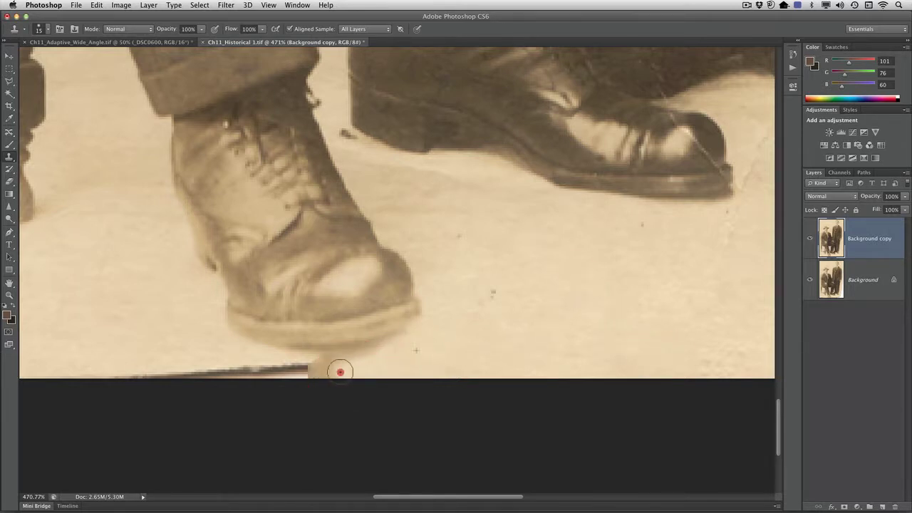
left_click_drag(339, 372, 295, 373)
left_click(313, 370)
left_click(101, 341, "alt")
left_click_drag(124, 368, 342, 374)
left_click(180, 353, "alt")
left_click(324, 369)
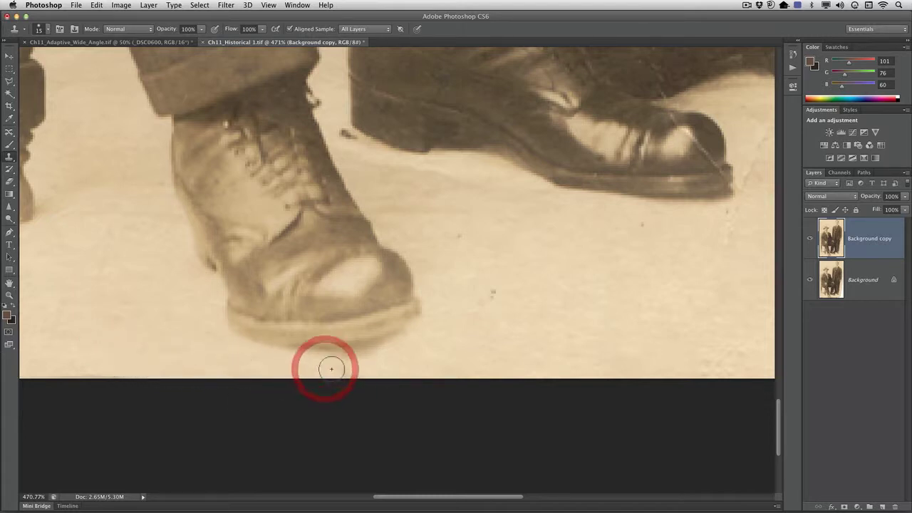
Step: Heal the tear beside the standing man's trousers, the lower-right floor crease and the bottom-edge mark with the Content-Aware Spot Healing Brush
key("super+0")
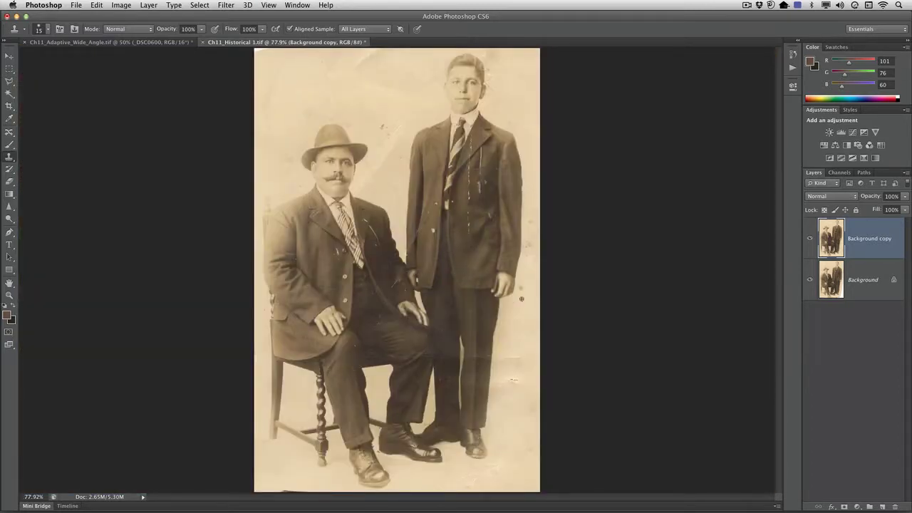
left_click(11, 131)
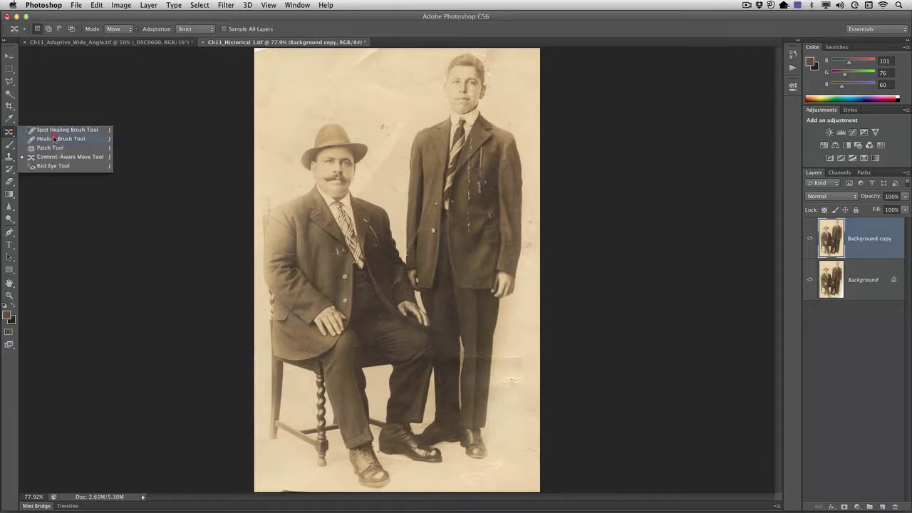
left_click(57, 133)
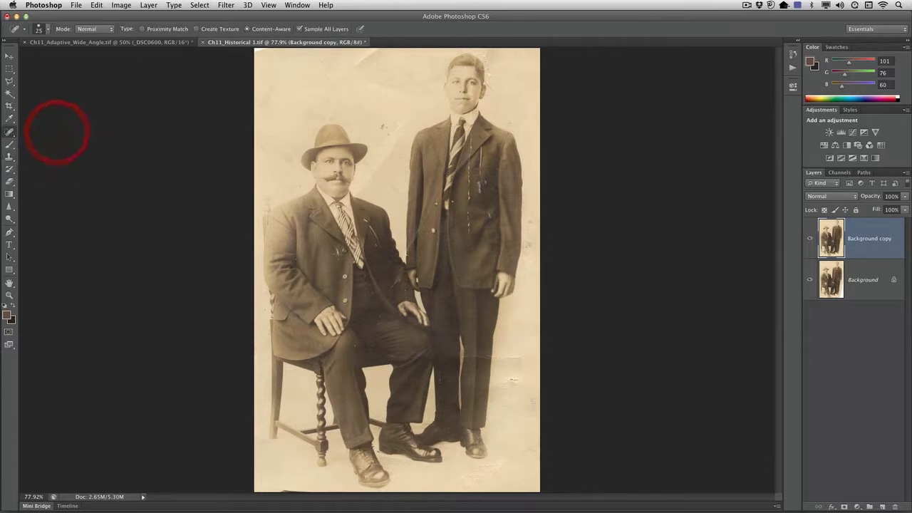
left_click(513, 379)
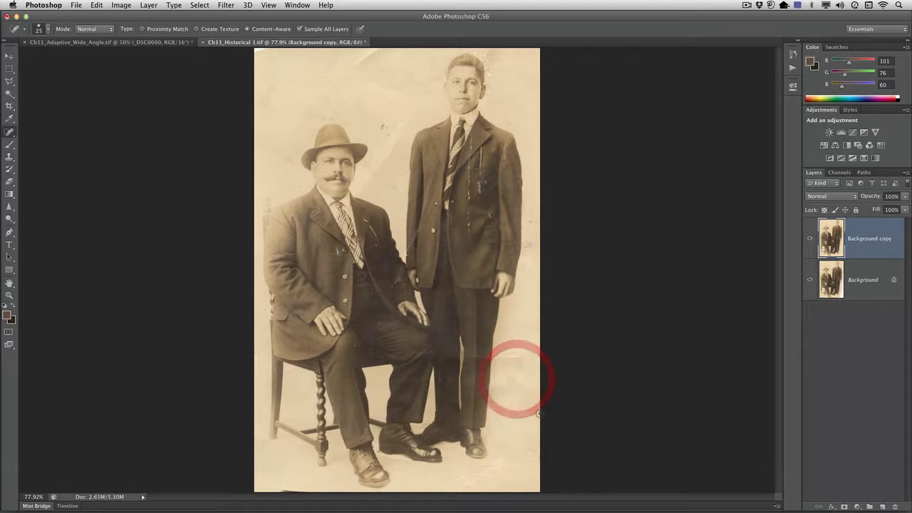
left_click_drag(504, 467, 520, 458)
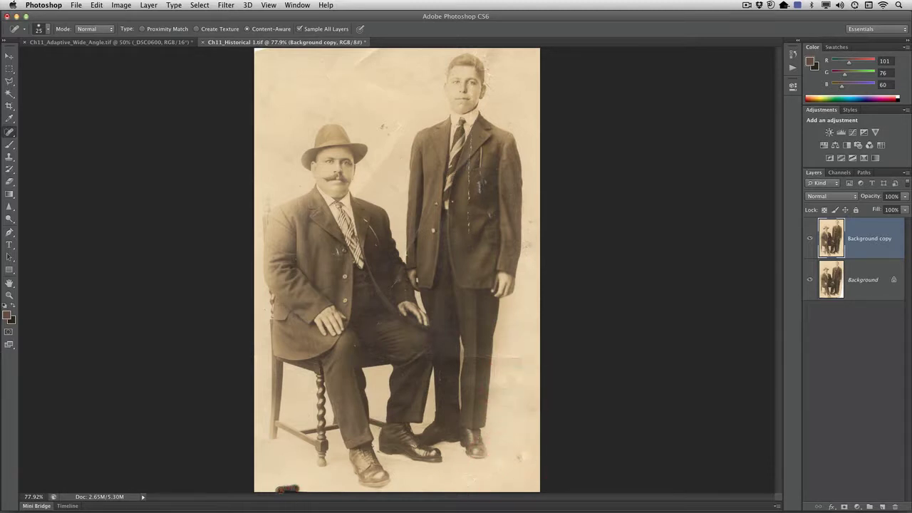
left_click_drag(298, 488, 296, 489)
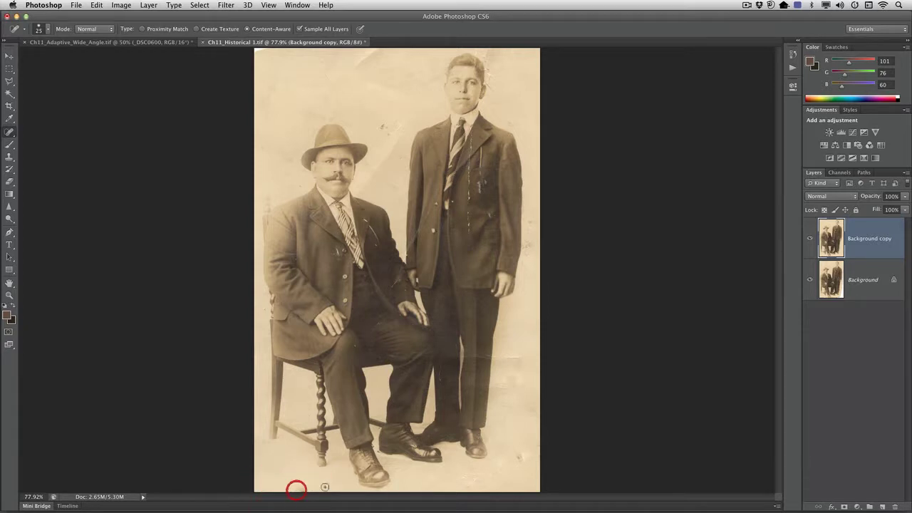
Step: Spot-heal the dark blemishes in the backdrop between the seated man's hat and the standing man's shoulder
left_click(389, 136)
left_click(386, 132)
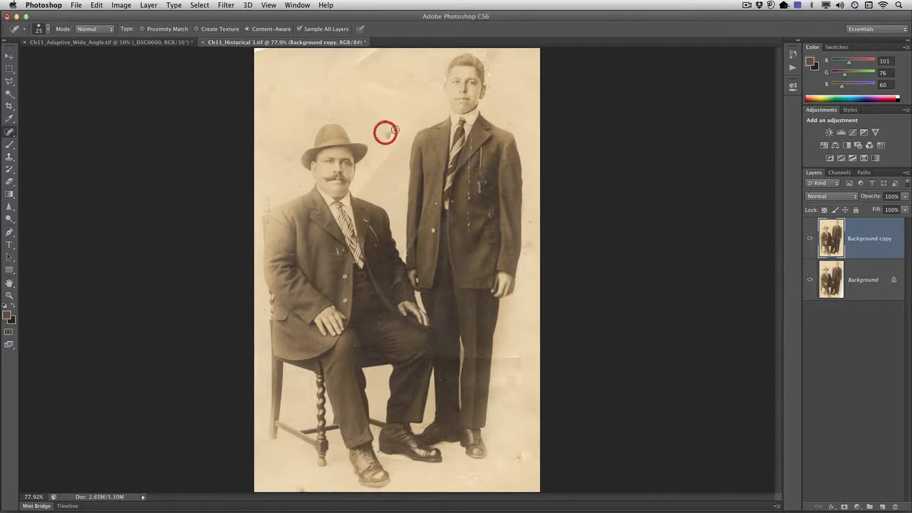
left_click(396, 130)
mouse_move(396, 131)
left_mouse_down()
mouse_move(379, 172)
mouse_move(403, 129)
mouse_move(388, 153)
mouse_move(413, 147)
mouse_move(388, 155)
mouse_move(403, 151)
mouse_move(390, 122)
mouse_move(389, 152)
left_mouse_up()
left_click(387, 156)
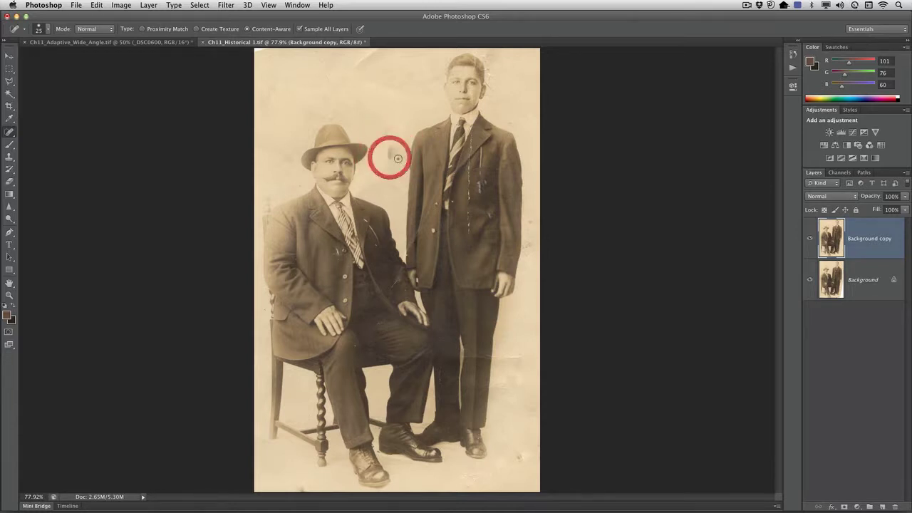
Step: Heal the smudges in the backdrop between the two men with the Healing Brush, sampling clean backdrop above them
key("shift+j")
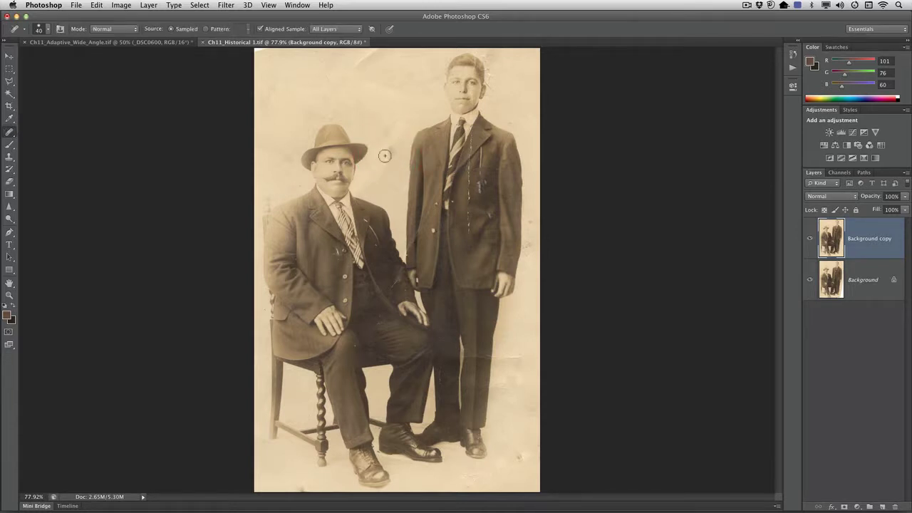
left_click(381, 99, "alt")
left_click(388, 152)
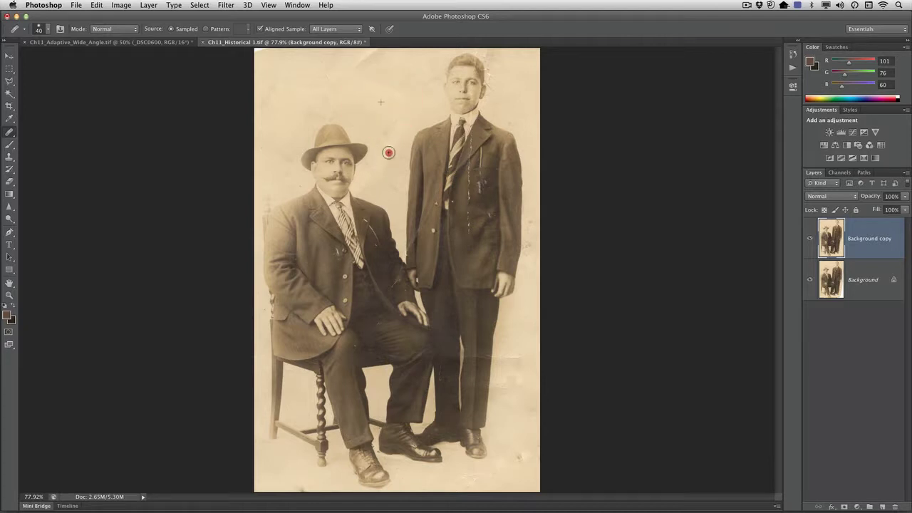
left_click(365, 101, "alt")
left_click(395, 120)
Step: Heal the marks and creases across the backdrop left of the standing man's head and above the hat using sampled clean areas
left_click(395, 75, "alt")
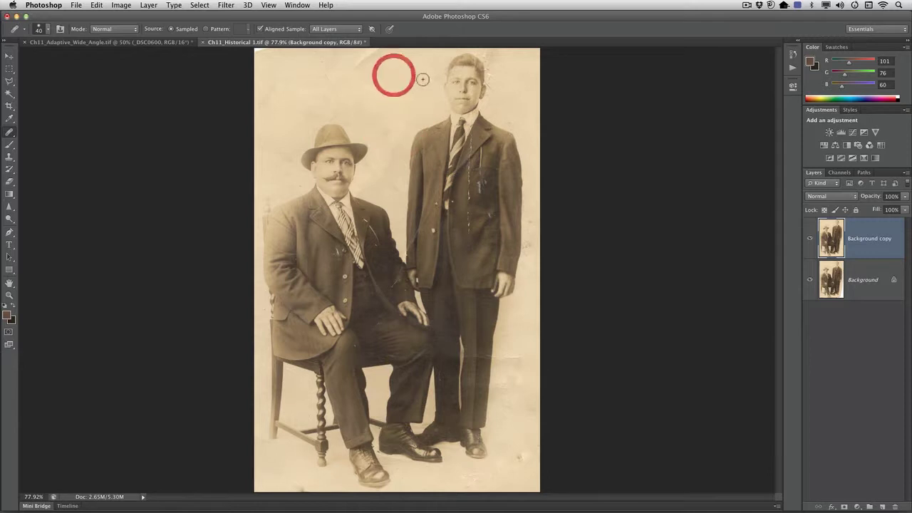
left_click(432, 80)
left_click(388, 70, "alt")
left_click(366, 58)
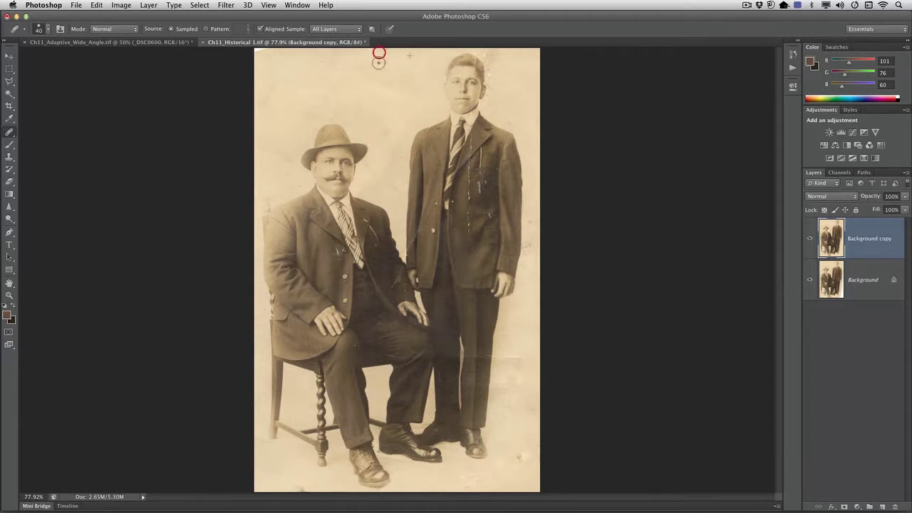
left_click(376, 66, "alt")
left_click(324, 79)
left_click(336, 103)
left_click(296, 74, "alt")
left_click(265, 103)
Step: Heal the white damage right of the standing man's head from nearby clean backdrop, and the spot on the lower-right floor
left_click(406, 77, "alt")
left_click(487, 53)
left_click(515, 55, "alt")
left_click(491, 67)
left_click(492, 87)
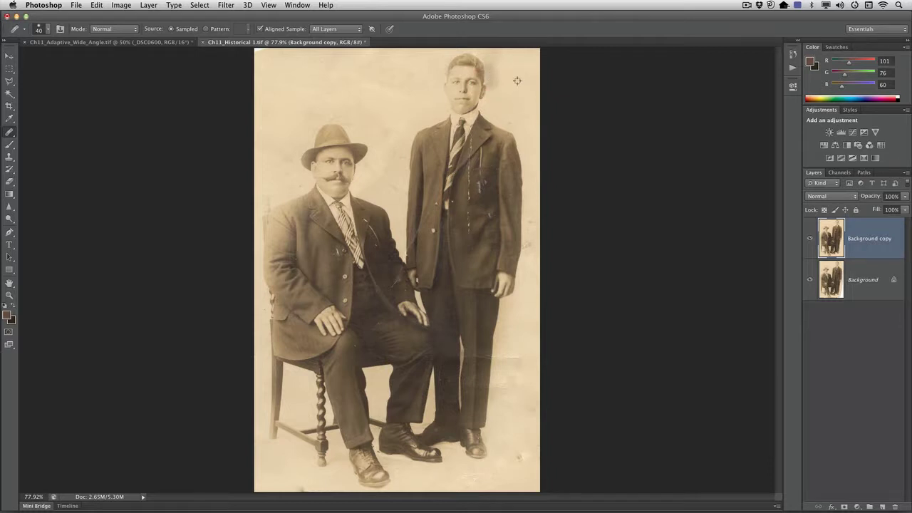
left_click(516, 80, "alt")
left_click(495, 82)
left_click(514, 64, "alt")
left_click(493, 81)
left_click(520, 460)
Step: Spot-heal the white vertical crease across the standing man's lapel using a 9-pixel Spot Healing Brush
key("z")
mouse_move(488, 184)
left_mouse_down()
mouse_move(521, 225)
mouse_move(534, 223)
mouse_move(492, 155)
left_mouse_up()
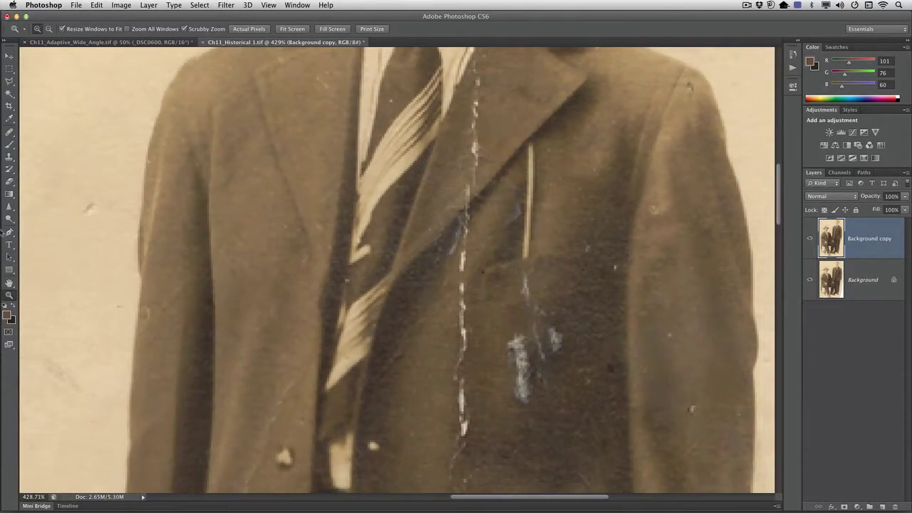
left_click(11, 133)
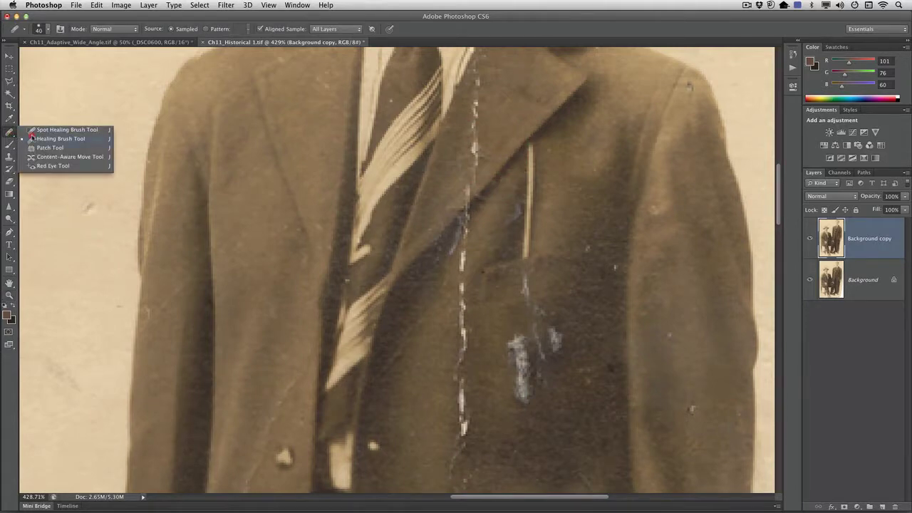
left_click(32, 131)
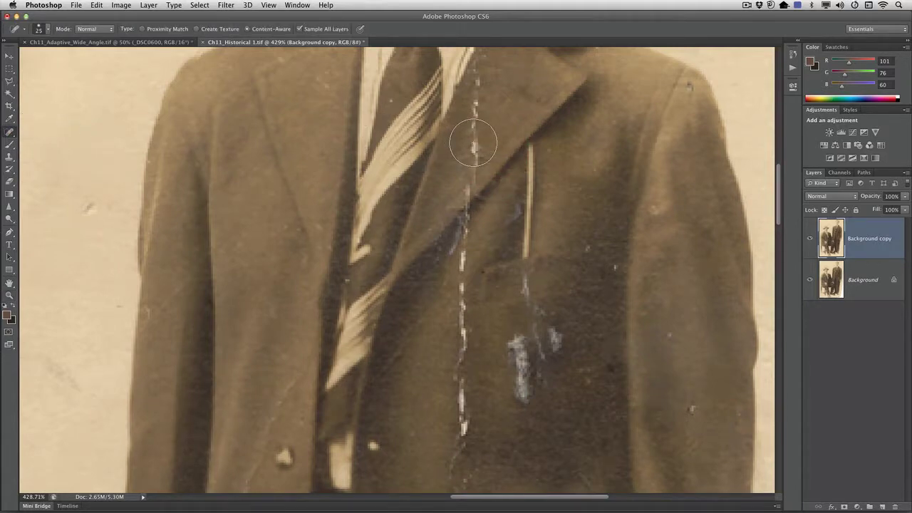
key("bracketleft")
key("bracketleft")
key("bracketleft")
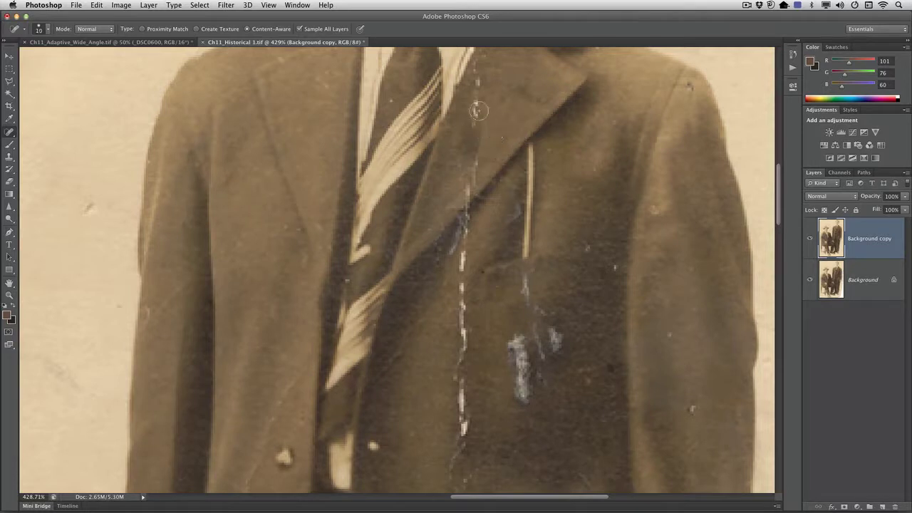
left_click(476, 105)
left_click_drag(476, 105, 476, 121)
left_click_drag(480, 82, 480, 89)
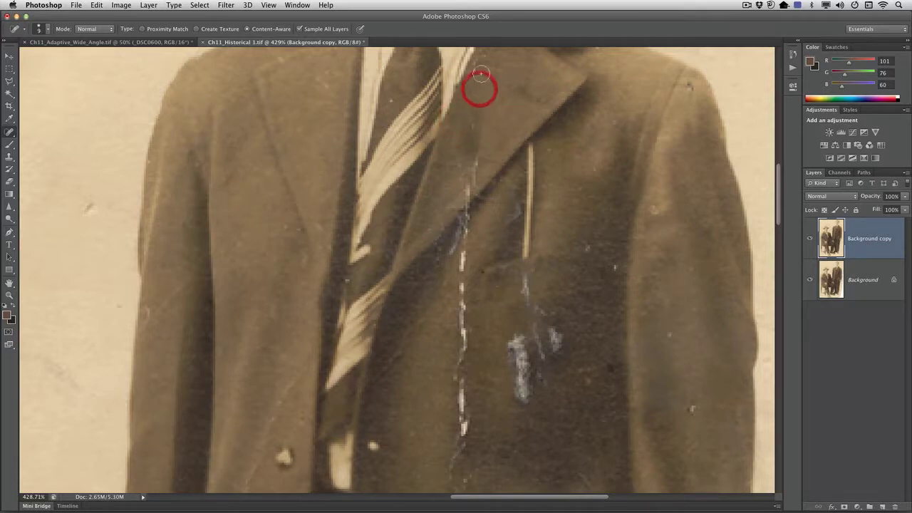
left_click(476, 71)
left_click(476, 163)
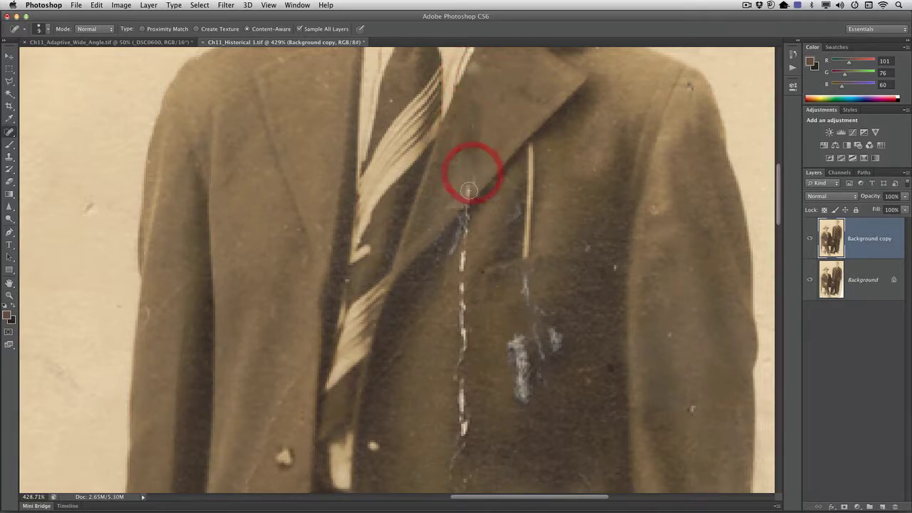
left_click(466, 180)
Step: Spot-heal the whitish stains on the standing man's jacket below the breast pocket
left_click_drag(516, 335, 524, 405)
left_click(552, 339)
left_click_drag(541, 341, 539, 355)
left_click_drag(558, 335, 555, 353)
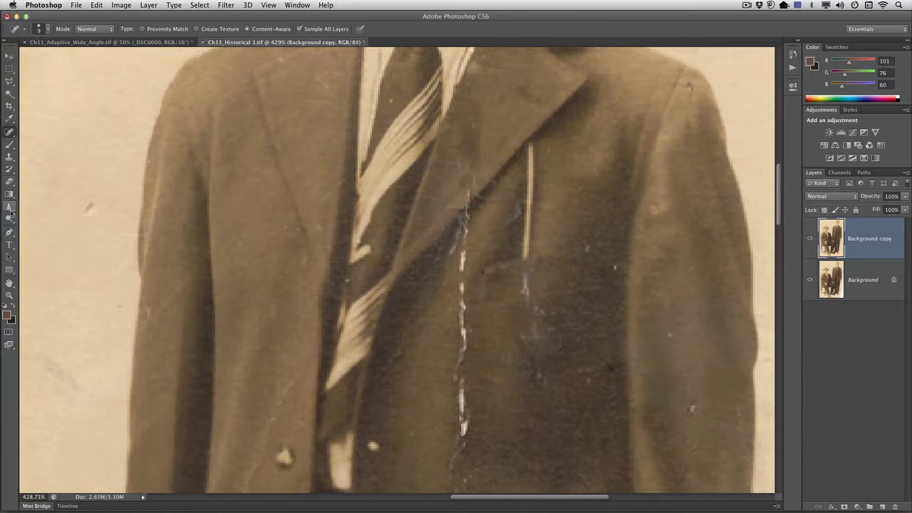
Step: Smudge away the white vertical crease on the standing man's jacket below the lapel, using the Smudge tool in Darken mode
left_click(10, 206)
left_click(39, 225)
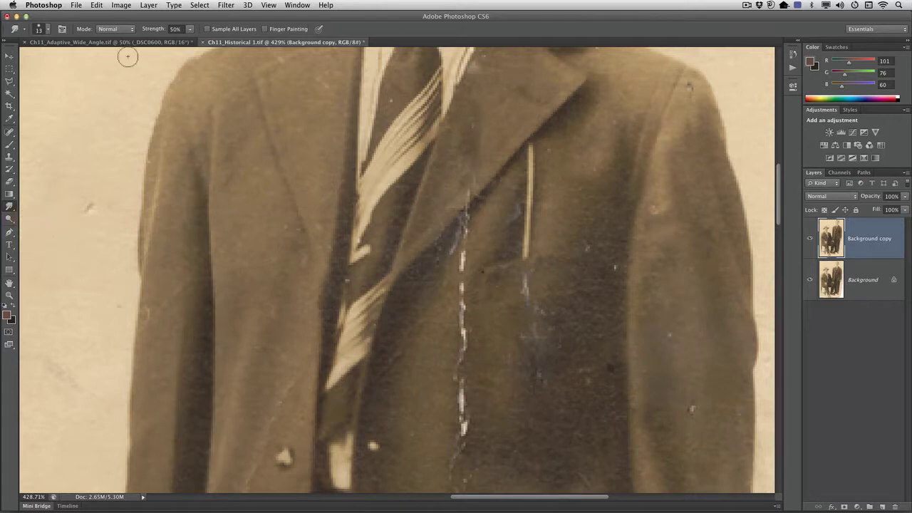
left_click(115, 28)
left_click(113, 41)
mouse_move(476, 208)
left_mouse_down()
mouse_move(462, 202)
mouse_move(445, 217)
left_mouse_up()
mouse_move(461, 230)
left_mouse_down()
mouse_move(471, 198)
mouse_move(488, 194)
mouse_move(446, 240)
mouse_move(466, 254)
mouse_move(454, 273)
mouse_move(468, 262)
left_mouse_up()
left_click_drag(455, 297, 470, 283)
left_click_drag(459, 331, 477, 321)
mouse_move(458, 352)
left_mouse_down()
mouse_move(472, 318)
mouse_move(460, 363)
mouse_move(478, 329)
left_mouse_up()
scroll(462, 397, "up", 1)
mouse_move(472, 383)
left_mouse_down()
mouse_move(457, 397)
mouse_move(463, 413)
mouse_move(471, 398)
left_mouse_up()
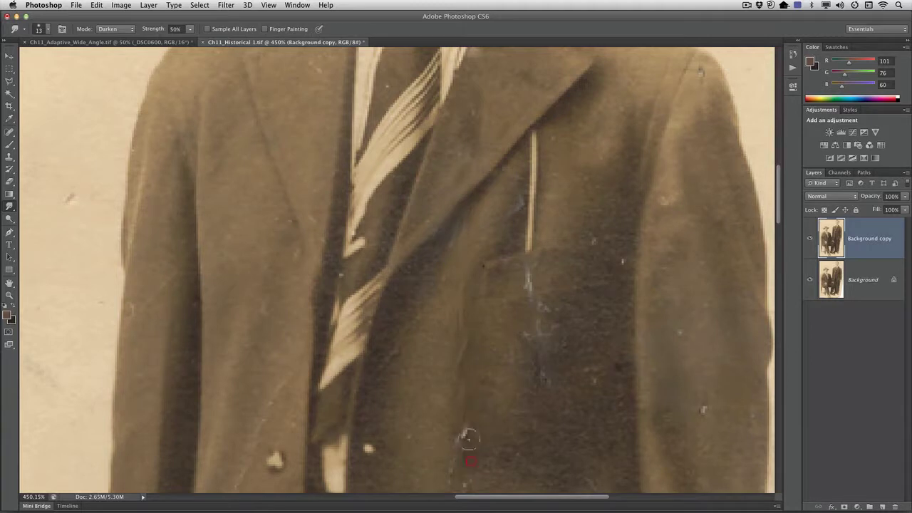
left_click_drag(469, 439, 470, 428)
mouse_move(463, 462)
left_mouse_down()
mouse_move(460, 418)
mouse_move(467, 434)
mouse_move(458, 466)
mouse_move(491, 405)
left_mouse_up()
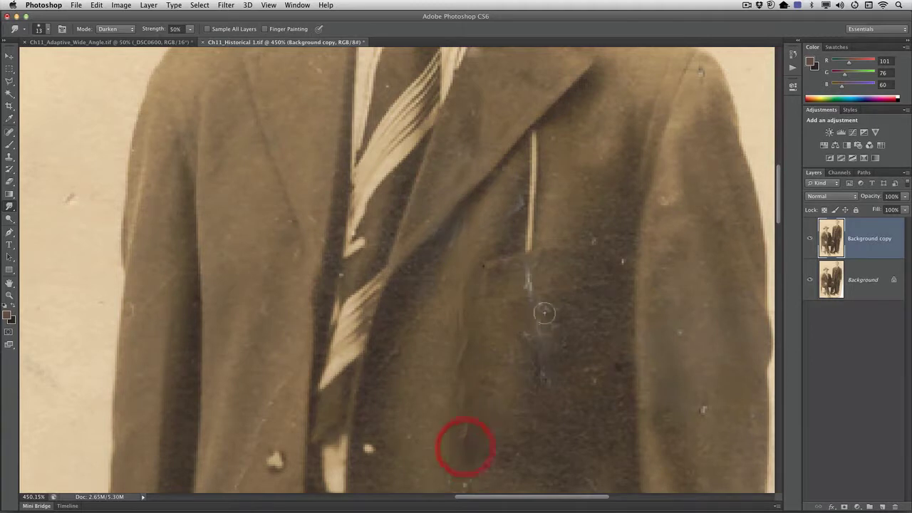
Step: Smudge out the light scratches below and beside the breast pocket, along the lapel, and on the opposite jacket front
mouse_move(544, 312)
left_mouse_down()
mouse_move(536, 293)
mouse_move(527, 304)
mouse_move(532, 280)
mouse_move(554, 322)
mouse_move(539, 339)
mouse_move(541, 367)
mouse_move(548, 275)
left_mouse_up()
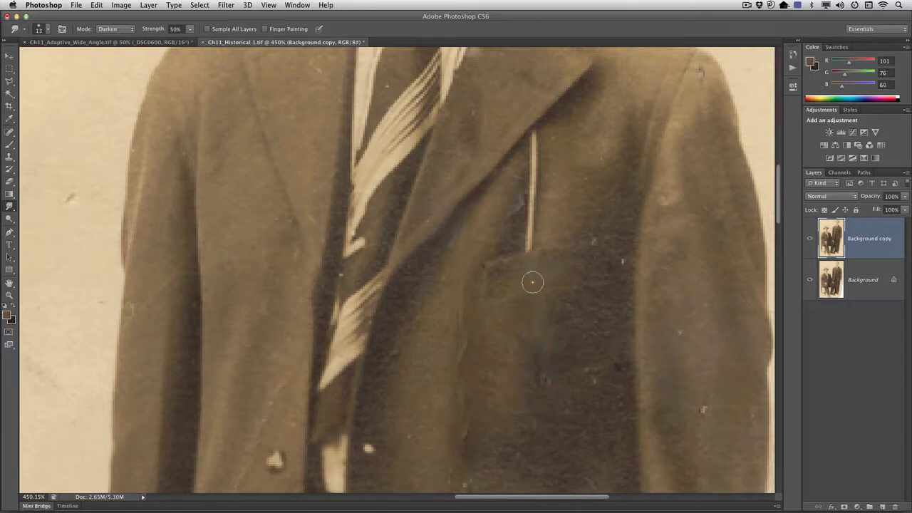
mouse_move(520, 216)
left_mouse_down()
mouse_move(515, 199)
mouse_move(529, 228)
left_mouse_up()
left_click_drag(453, 251, 449, 266)
left_click_drag(465, 142, 456, 155)
left_click_drag(278, 396, 242, 468)
Step: Smudge the upper part of the lower jacket's crease and the pale mark beside it into the surrounding dark fabric
key("space")
left_click_drag(448, 397, 404, 288)
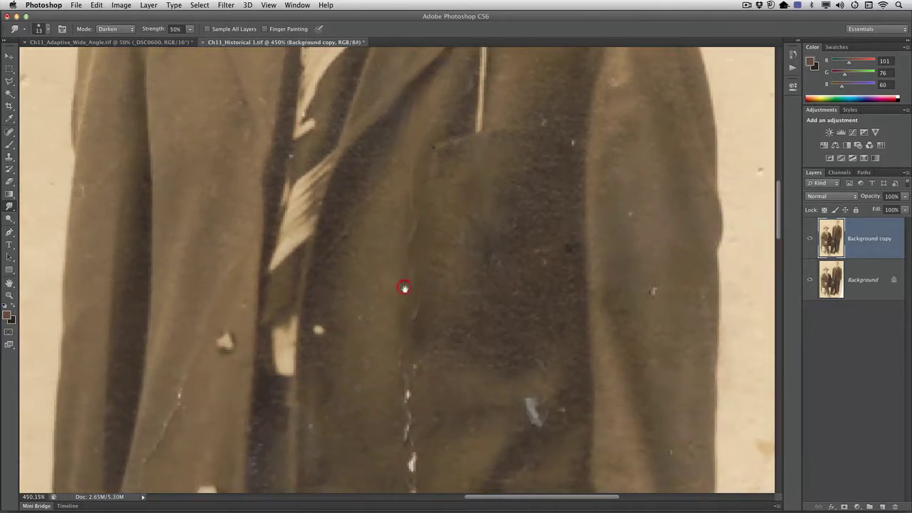
left_click_drag(417, 400, 406, 397)
mouse_move(547, 415)
left_mouse_down()
mouse_move(532, 400)
mouse_move(540, 390)
left_mouse_up()
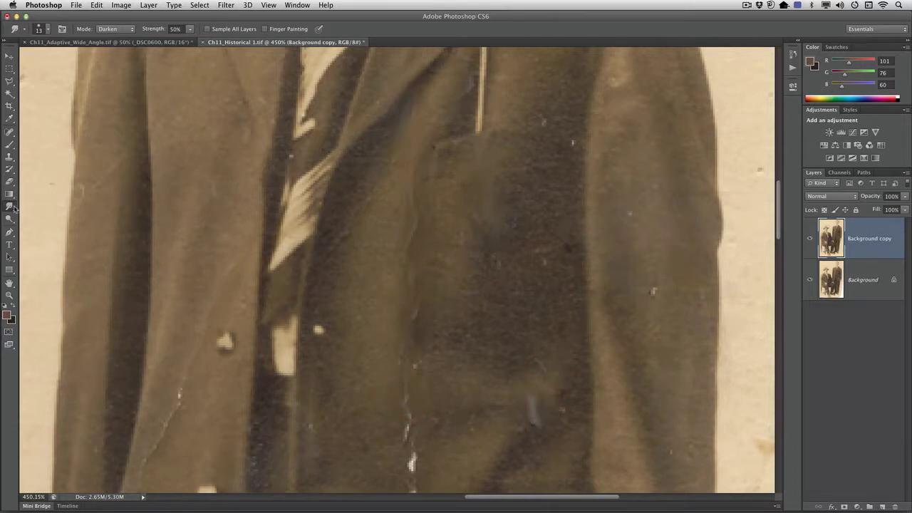
Step: Heal the remaining crease and small spots on the standing man's lower jacket with the Healing Brush, sampling clean fabric nearby
left_click(11, 132)
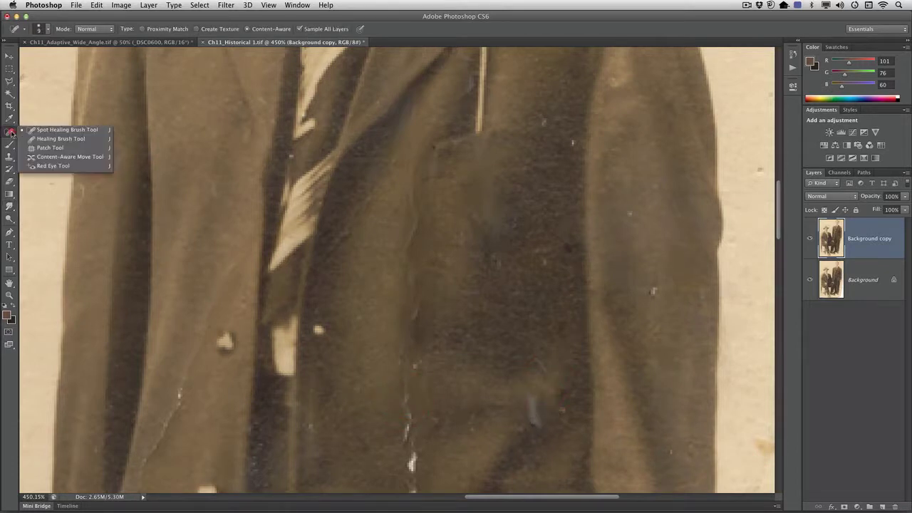
left_click(40, 139)
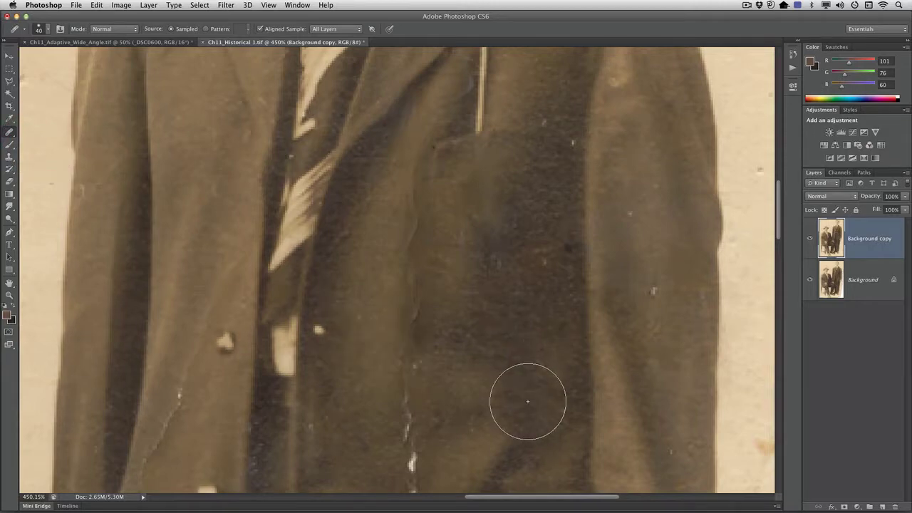
key("space")
mouse_move(488, 318)
left_mouse_down()
mouse_move(521, 271)
mouse_move(532, 194)
left_mouse_up()
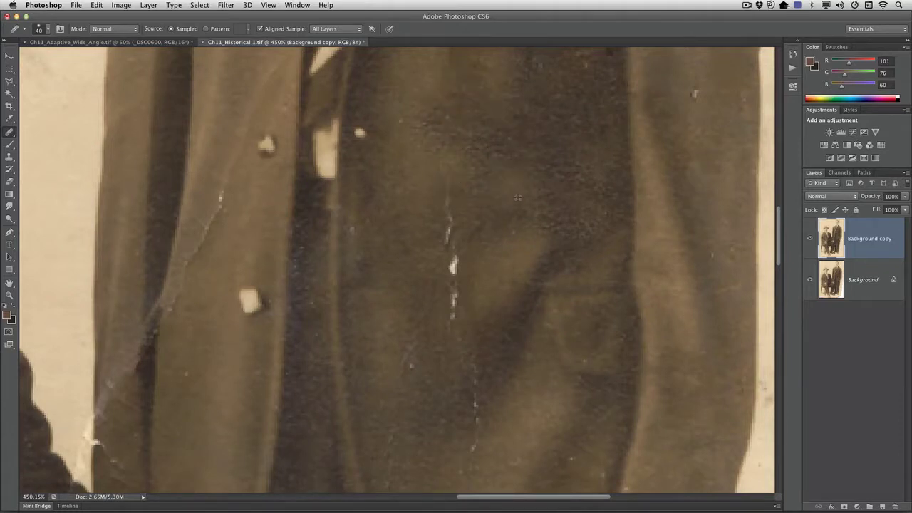
left_click(518, 197, "alt")
mouse_move(447, 210)
left_mouse_down()
mouse_move(446, 252)
mouse_move(483, 246)
mouse_move(457, 297)
left_mouse_up()
left_click(479, 163, "alt")
left_click(461, 212, "alt")
left_click_drag(463, 375, 468, 431)
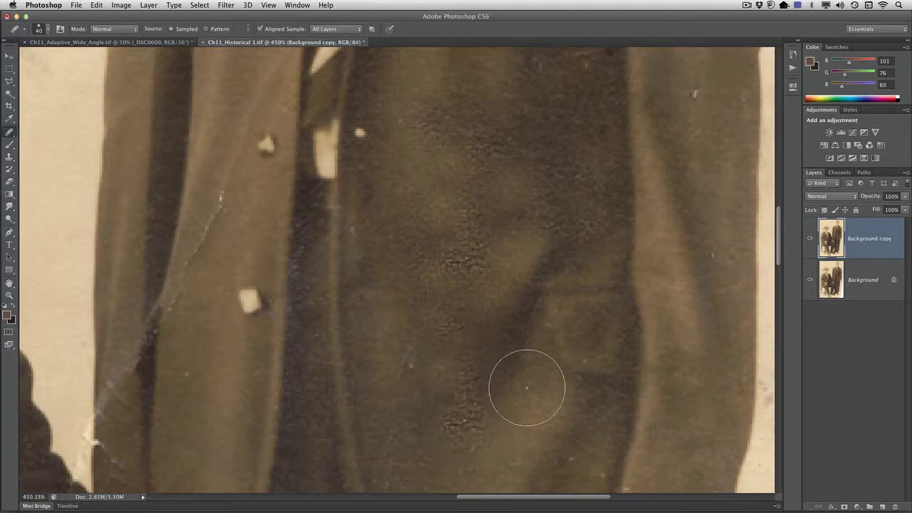
left_click(453, 277, "alt")
left_click(421, 353)
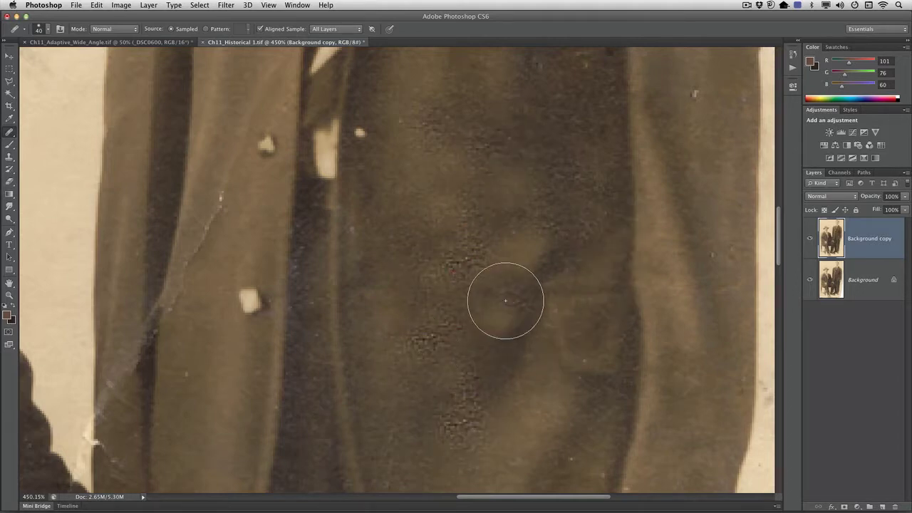
Step: Zoom in on the standing man's face and hide the pixel grid
key("super+0")
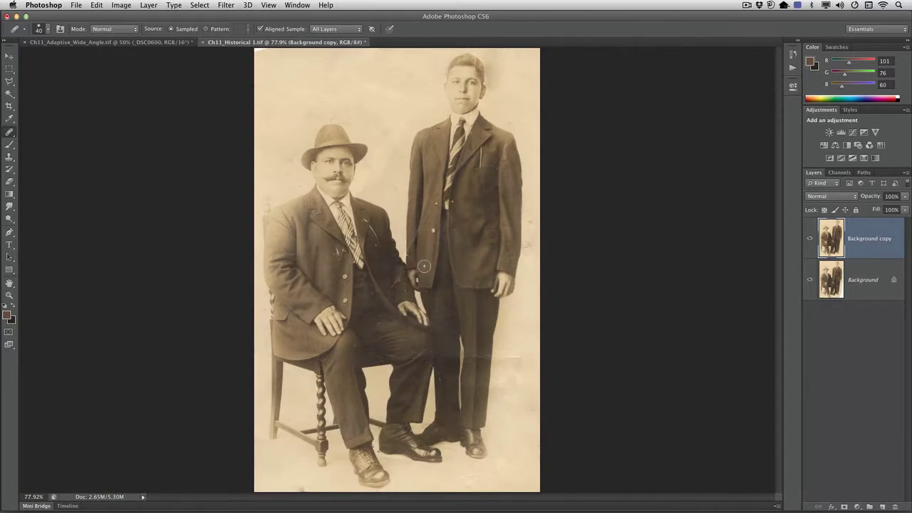
key("z")
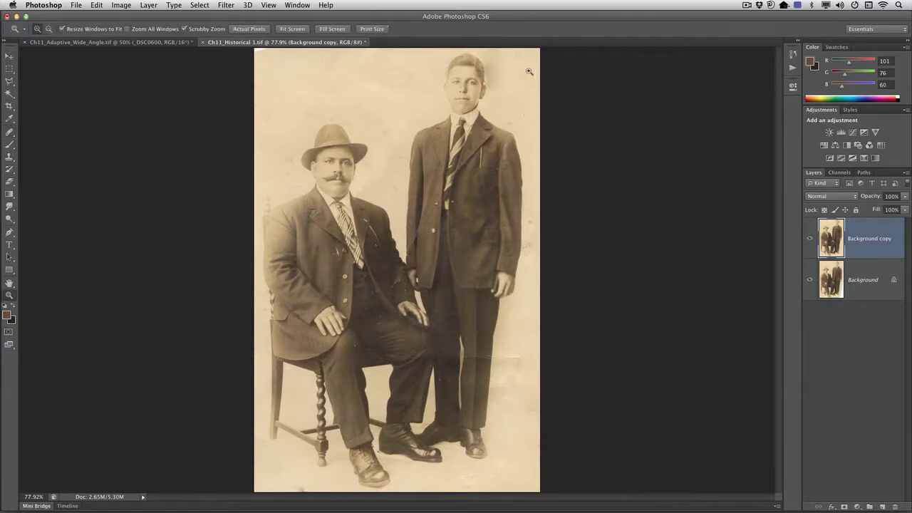
left_click_drag(507, 53, 562, 61)
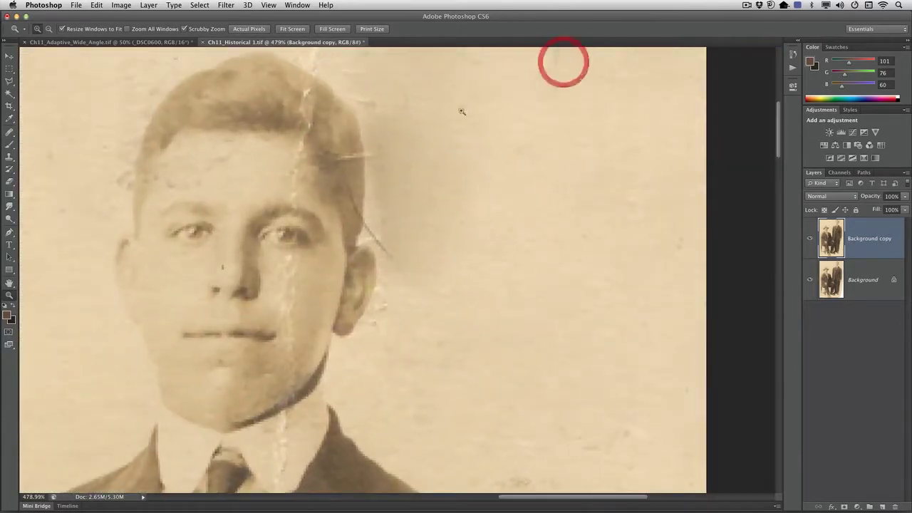
left_click_drag(322, 163, 337, 153)
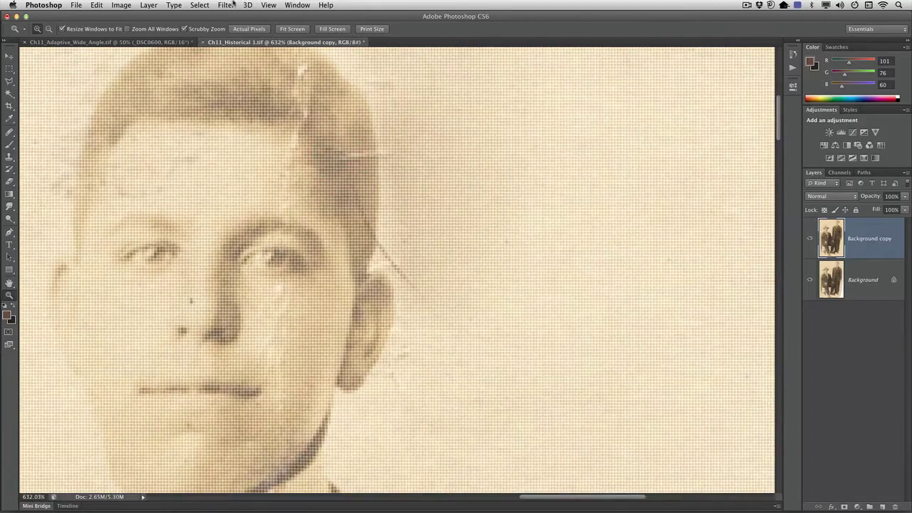
left_click(269, 5)
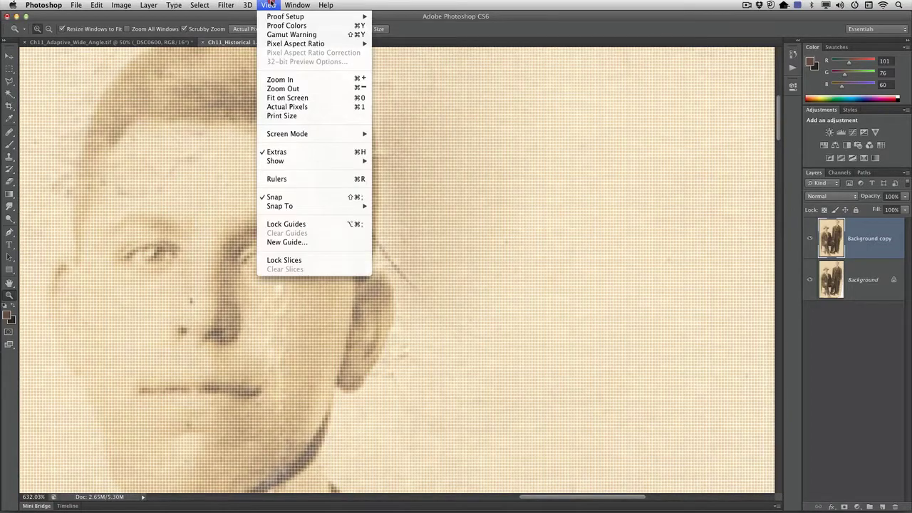
mouse_move(300, 159)
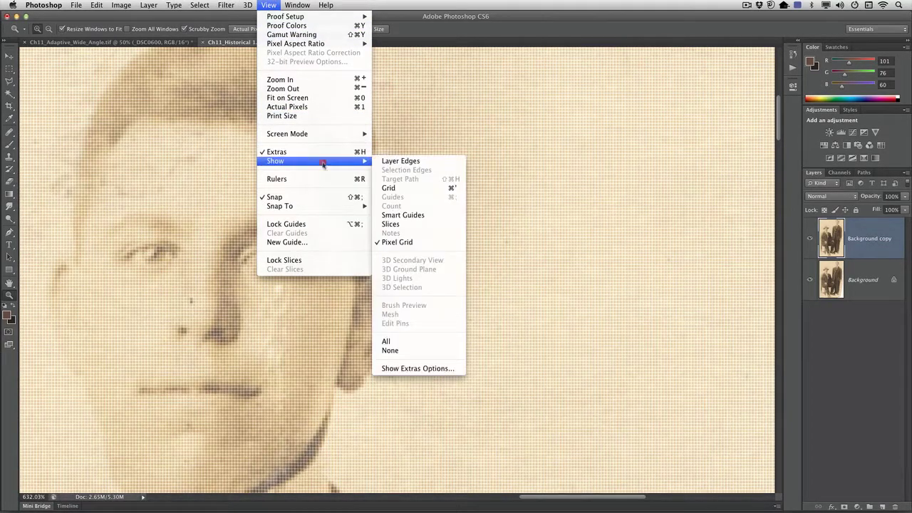
left_click(409, 241)
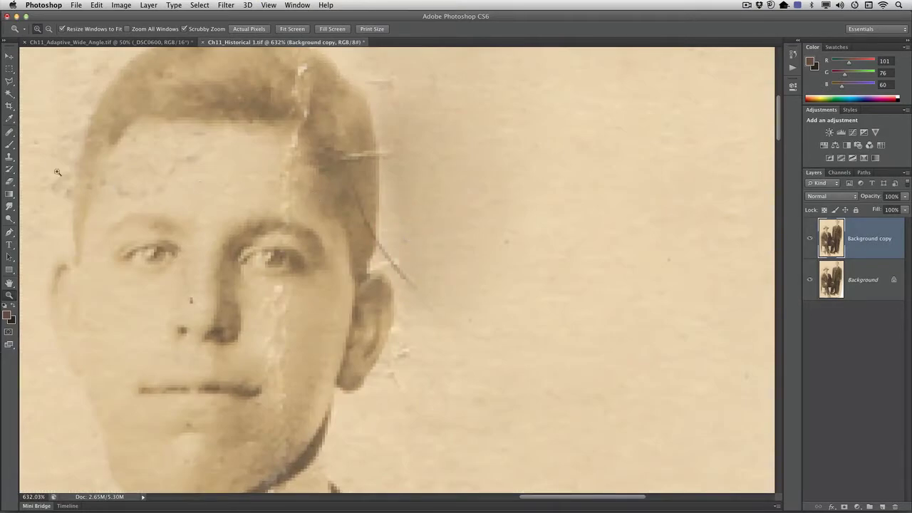
Step: Heal the vertical crease on the standing man's forehead with an 8-pixel Healing Brush, sampling clean forehead skin
left_click(10, 133)
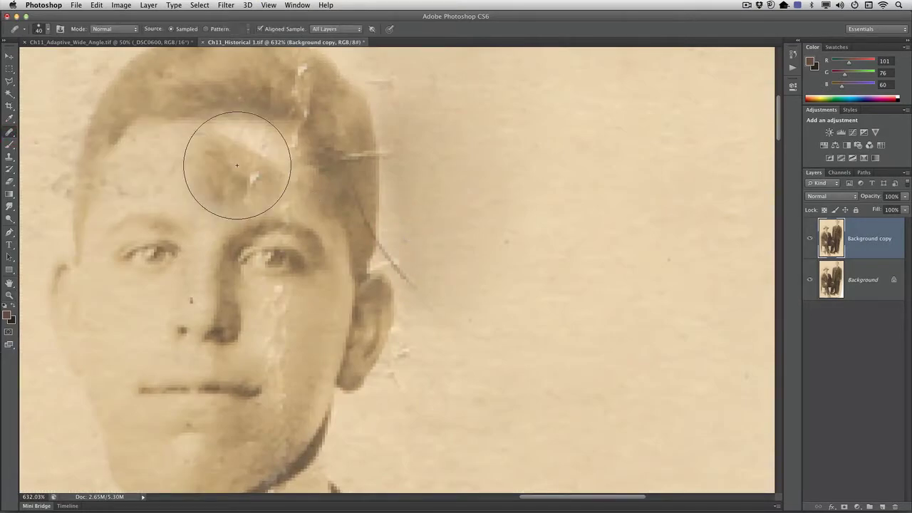
key("bracketleft")
key("bracketleft")
key("bracketleft")
key("bracketleft")
key("bracketleft")
key("bracketleft")
key("bracketleft")
key("bracketleft")
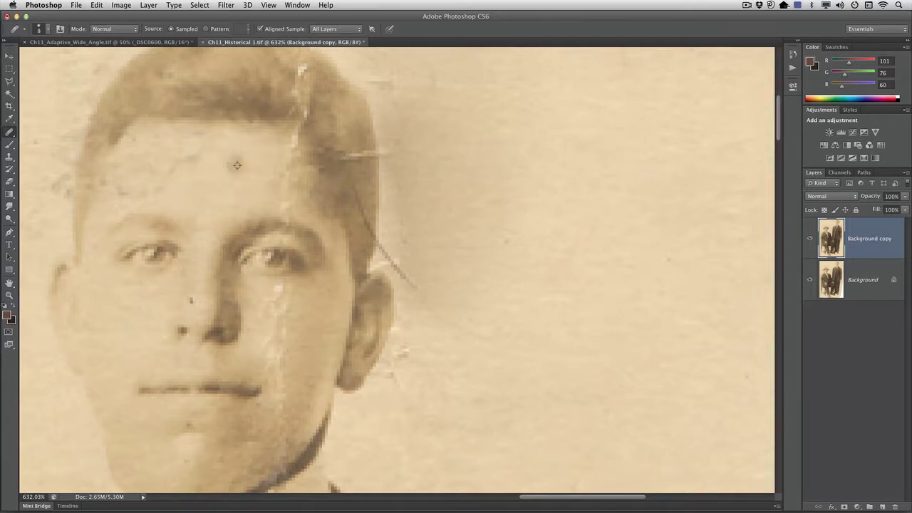
left_click(233, 166, "alt")
mouse_move(284, 157)
left_mouse_down()
mouse_move(289, 136)
mouse_move(285, 208)
left_mouse_up()
Step: Heal the crease running down the cheek below the standing man's eye, sampling clean skin from the forehead
left_click(228, 152, "alt")
left_click(218, 147, "alt")
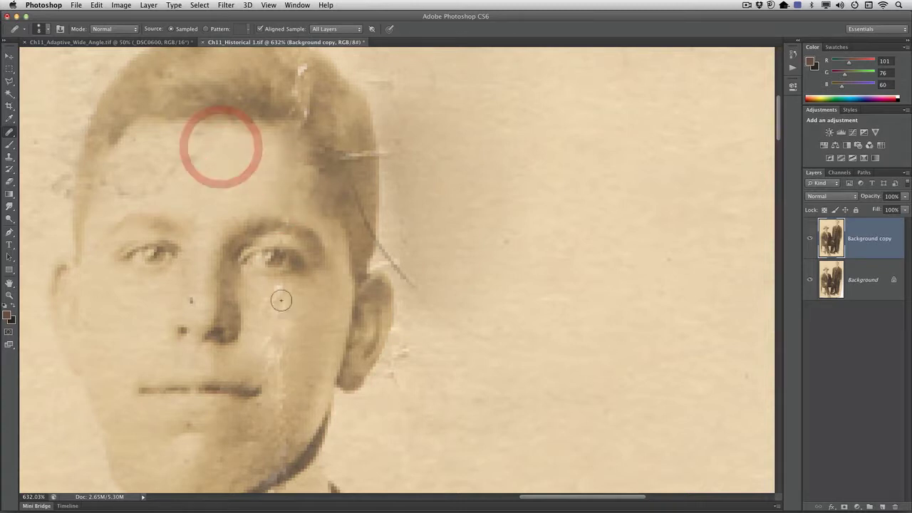
left_click_drag(280, 299, 277, 312)
left_click(278, 331)
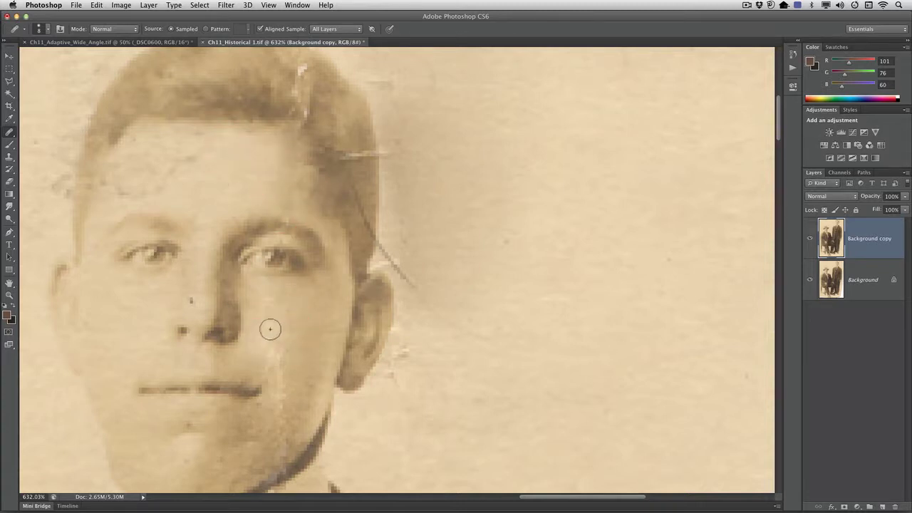
left_click(270, 343)
left_click(230, 156, "alt")
mouse_move(277, 350)
left_mouse_down()
mouse_move(282, 354)
mouse_move(288, 324)
left_mouse_up()
left_click(211, 165, "alt")
left_click_drag(264, 369, 283, 378)
Step: Heal the crease marks beside the standing man's mouth and along his jaw, sampling clean cheek skin
left_click(292, 313, "alt")
left_click(285, 414)
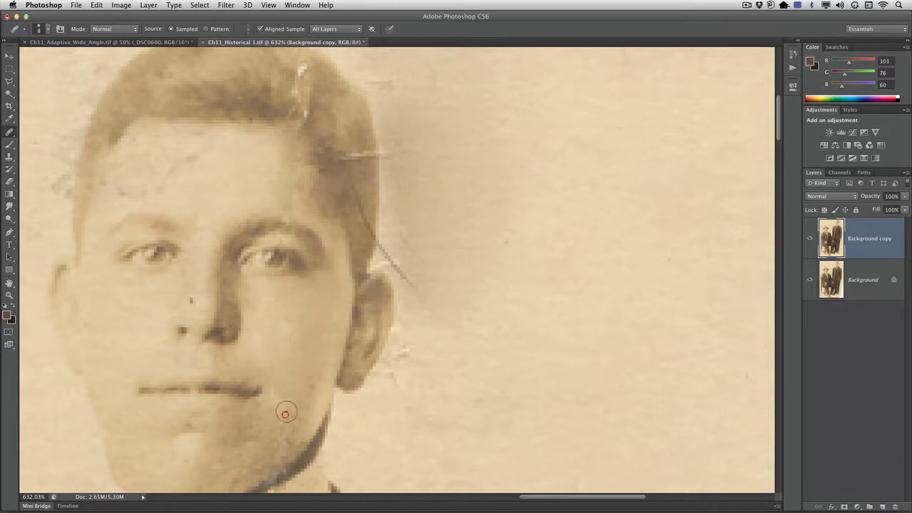
left_click(283, 326, "alt")
left_click(278, 416)
left_click(291, 297, "alt")
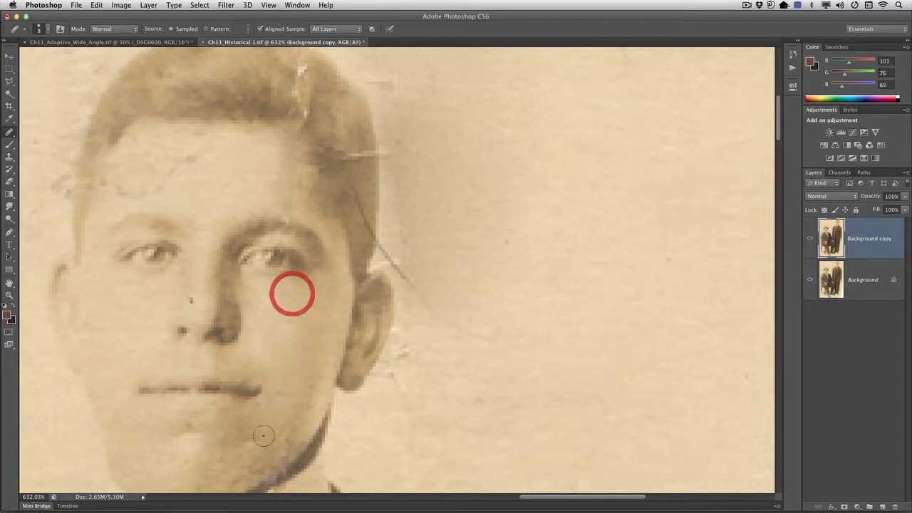
left_click_drag(273, 455, 285, 434)
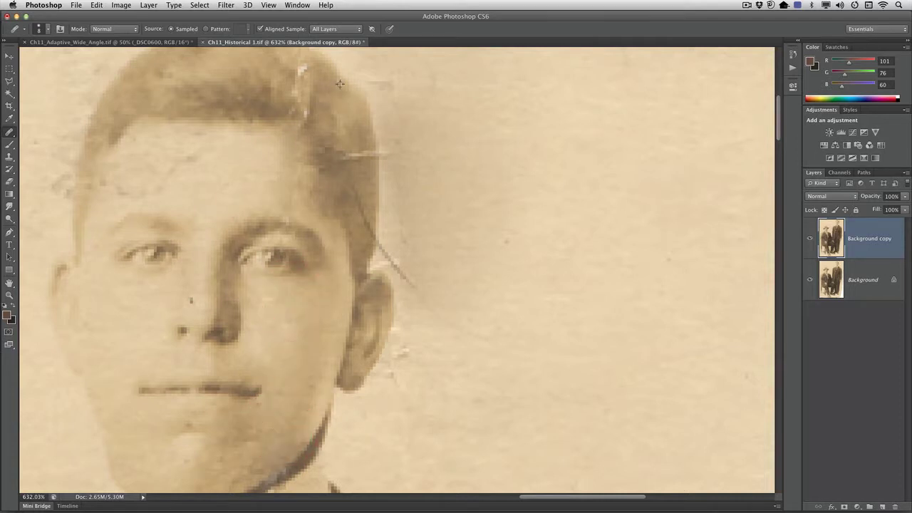
Step: Heal the white crease and the horizontal scratch in the standing man's hair, sampling undamaged hair nearby
left_click(304, 79)
left_click(301, 67)
left_click(254, 64, "alt")
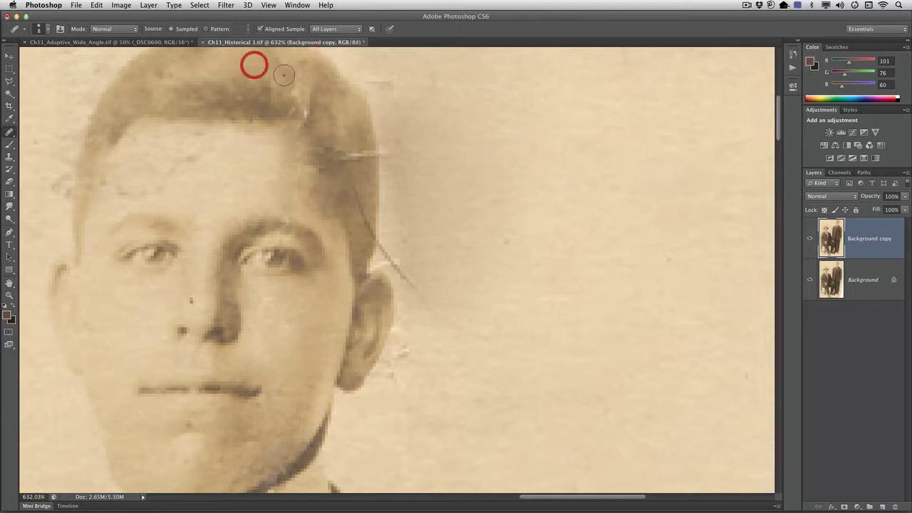
left_click(302, 96)
left_click(304, 70)
left_click(262, 71, "alt")
left_click(302, 115)
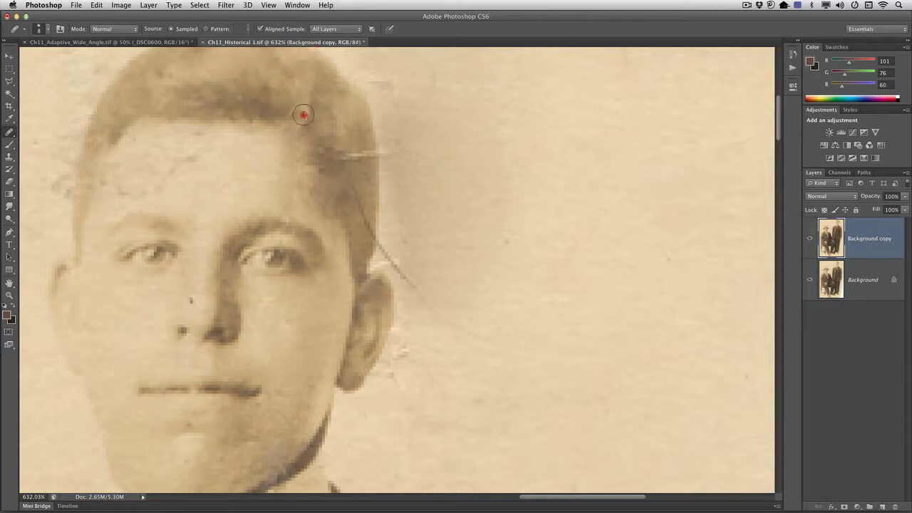
left_click(325, 90, "alt")
left_click(360, 156)
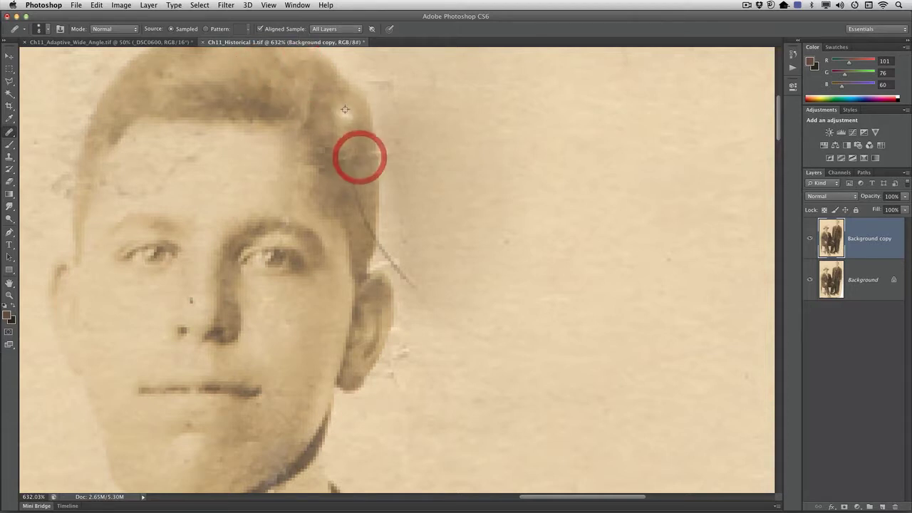
Step: Heal the dark diagonal scratch from the standing man's side hair into the backdrop above his ear, sampling clean hair and backdrop
left_click(345, 114, "alt")
left_click(354, 212)
left_click(455, 170, "alt")
left_click(389, 252)
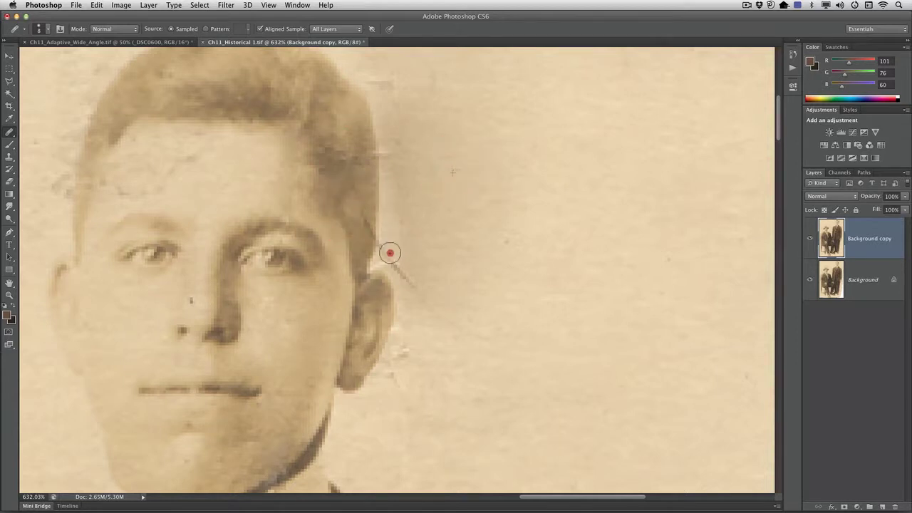
left_click(409, 277)
left_click(385, 246)
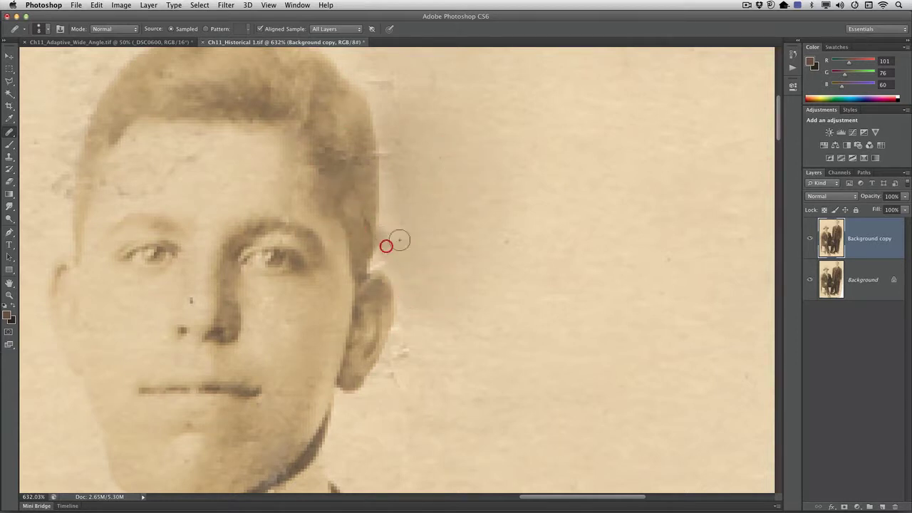
left_click(376, 178, "alt")
left_click(370, 224)
left_click(398, 251)
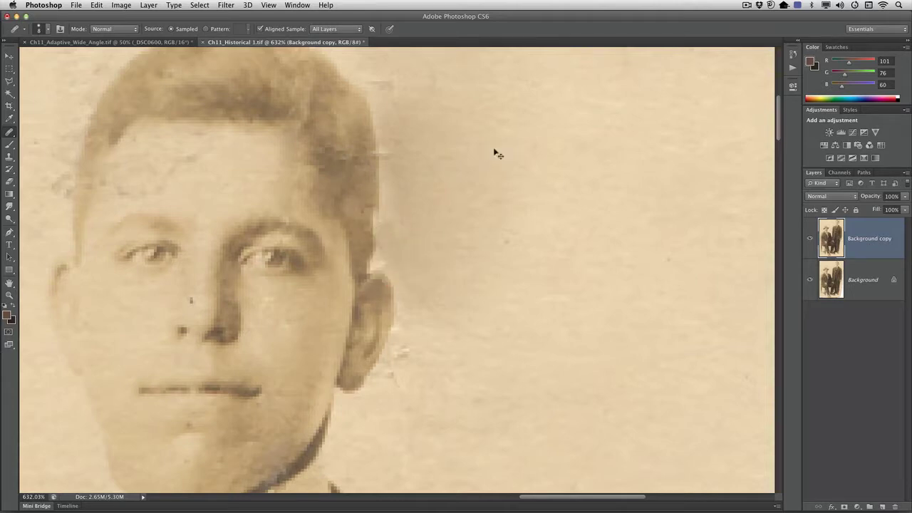
Step: Add a Vibrance adjustment layer above the retouched copy and set its Saturation to -100
key("super+0")
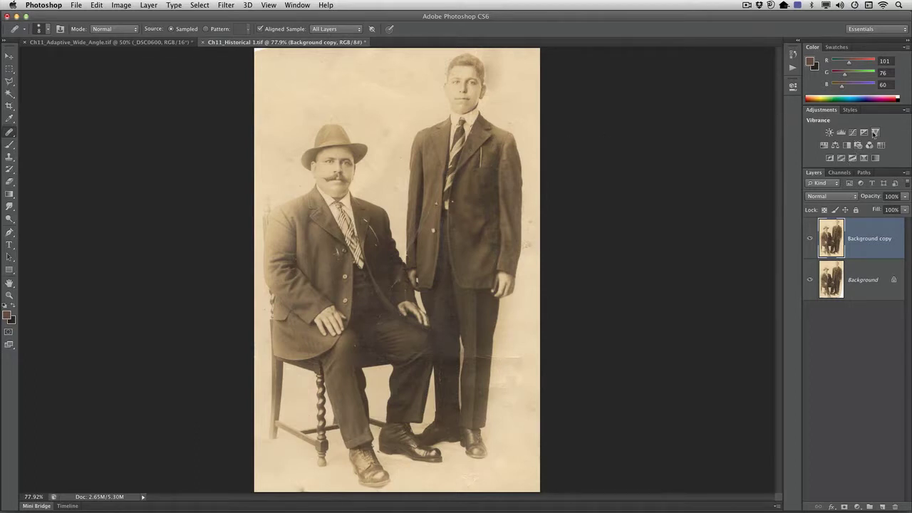
left_click(875, 133)
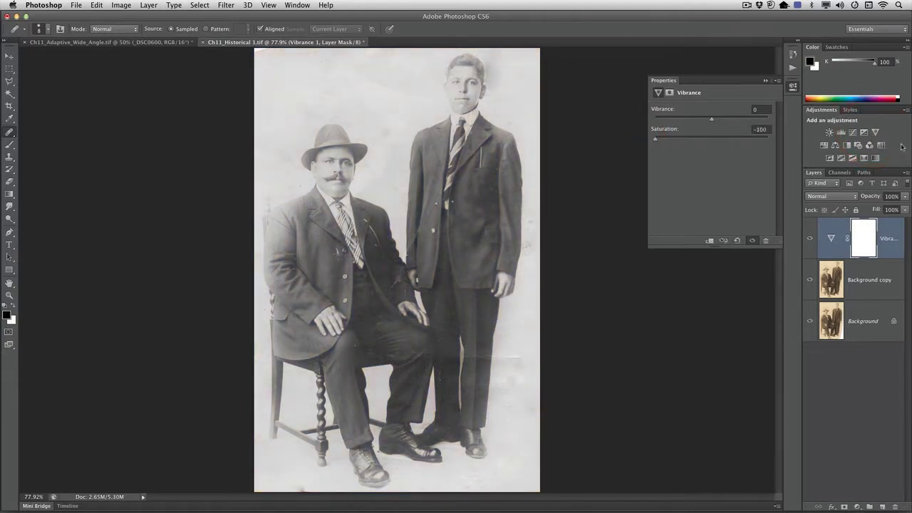
Step: Add a Curves adjustment layer, apply the Auto correction and darken the tones with on-image adjustment and lowered curve points
left_click(853, 132)
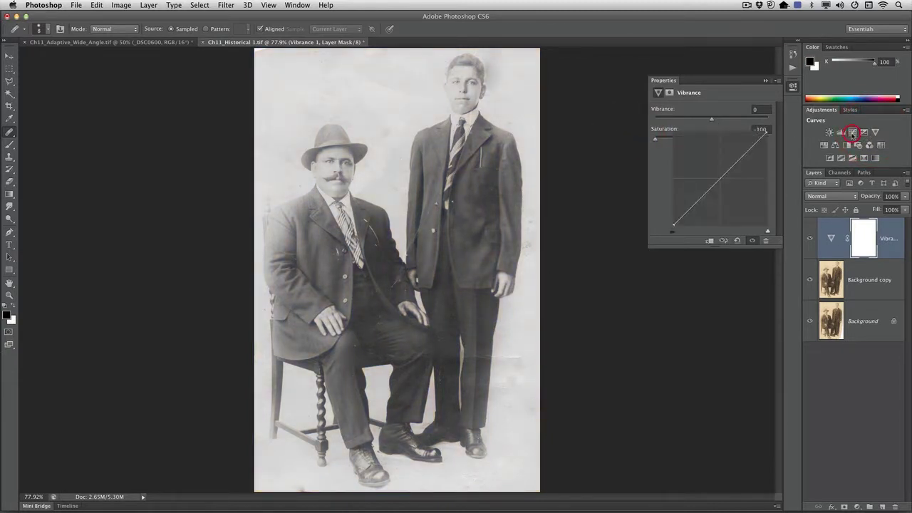
left_click(760, 121)
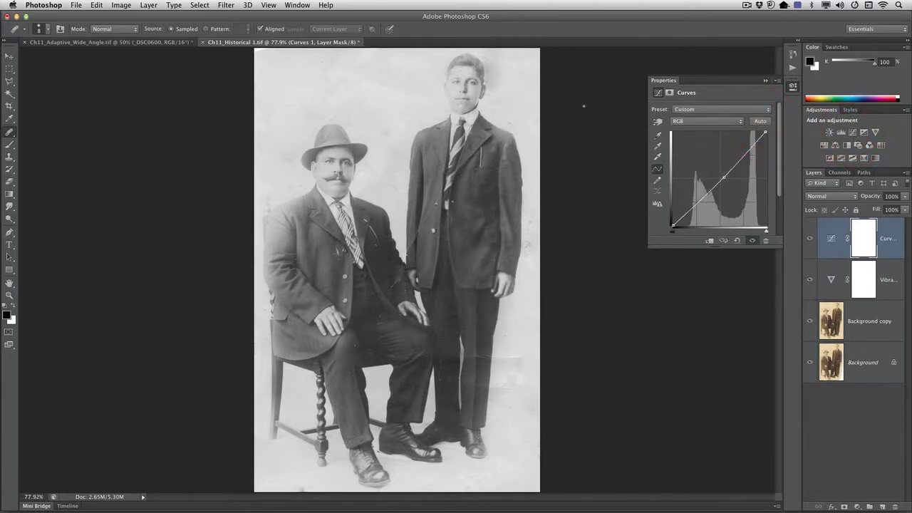
left_click(655, 123)
left_click_drag(442, 106, 438, 152)
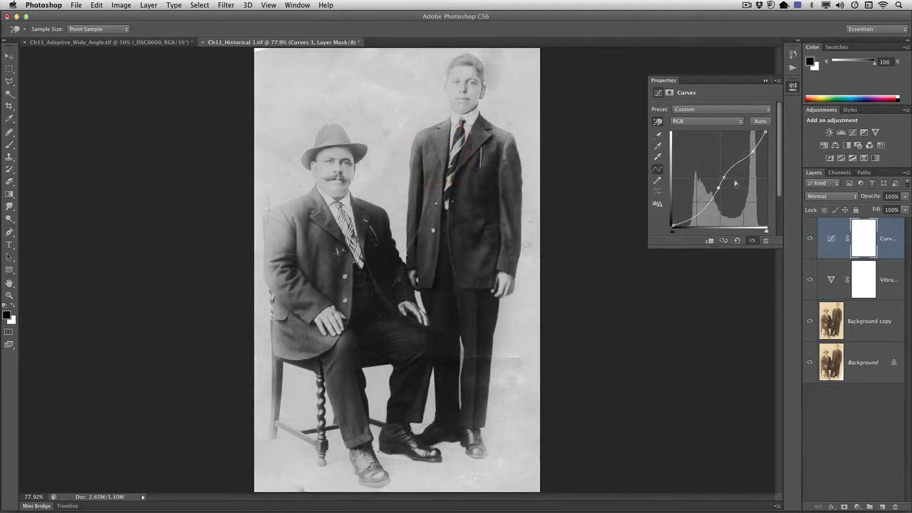
left_click(725, 177)
left_click_drag(725, 179, 712, 195)
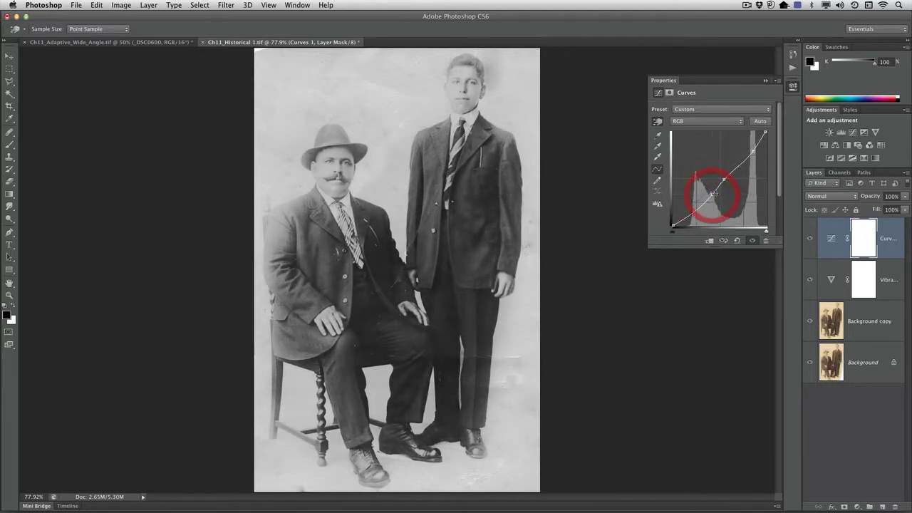
Step: Add a Hue/Saturation adjustment layer with Colorize on, tinting the photo sepia with Hue 27 and Saturation 25
left_click(824, 145)
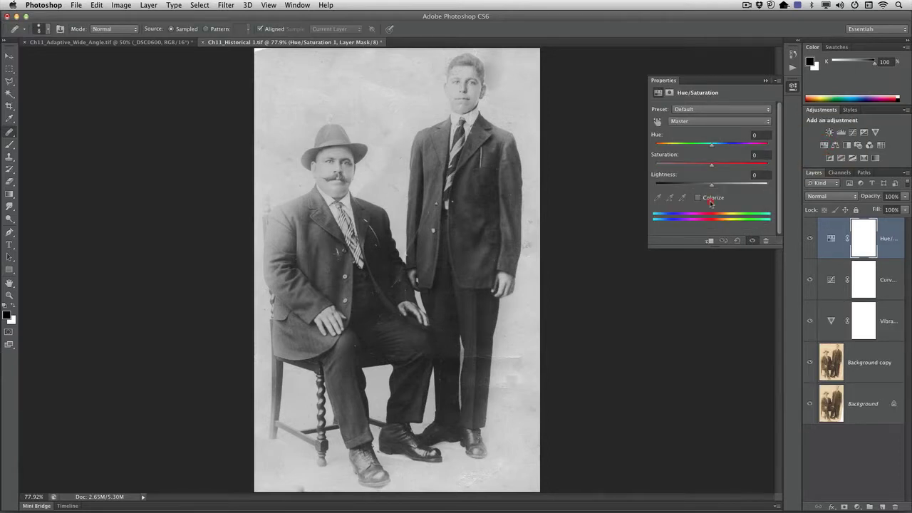
left_click(710, 202)
left_click(661, 146)
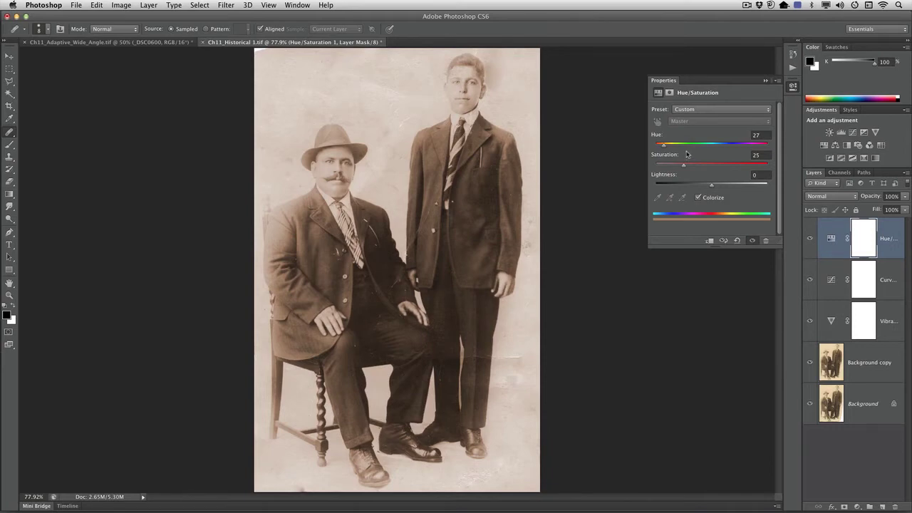
left_click(755, 5)
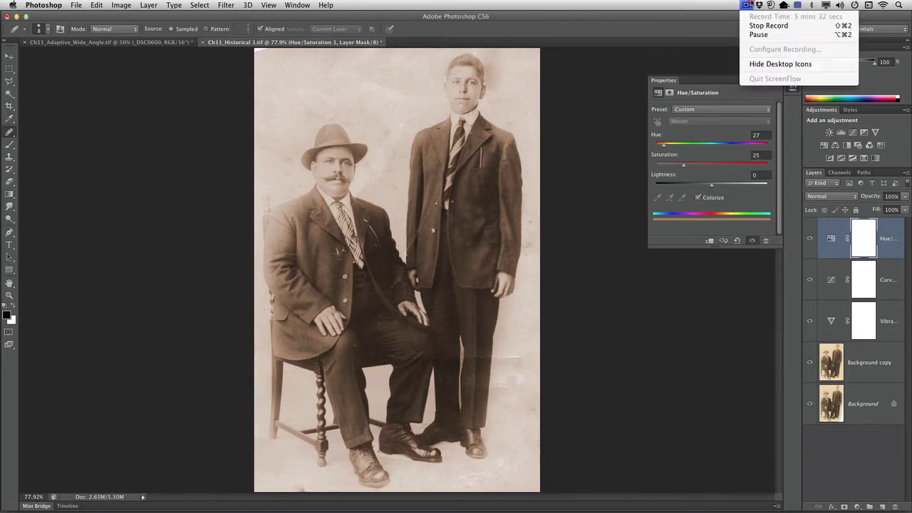
left_click(749, 25)
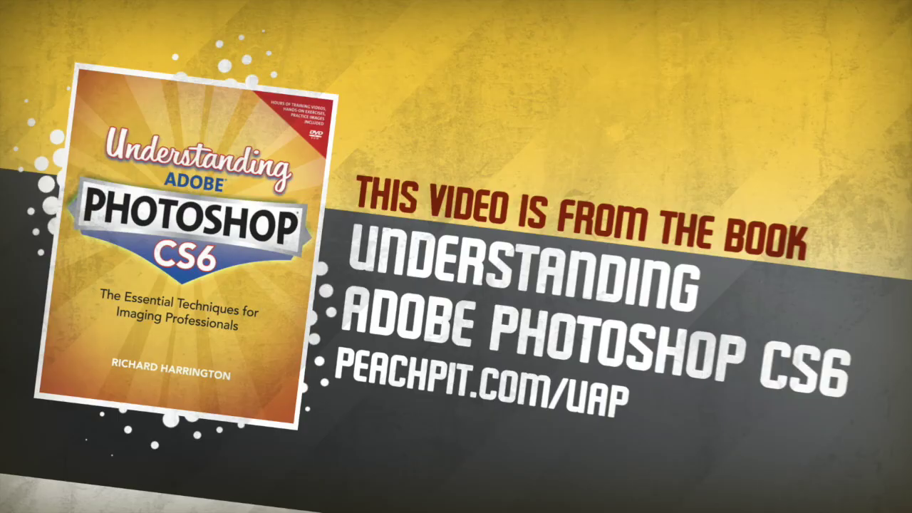